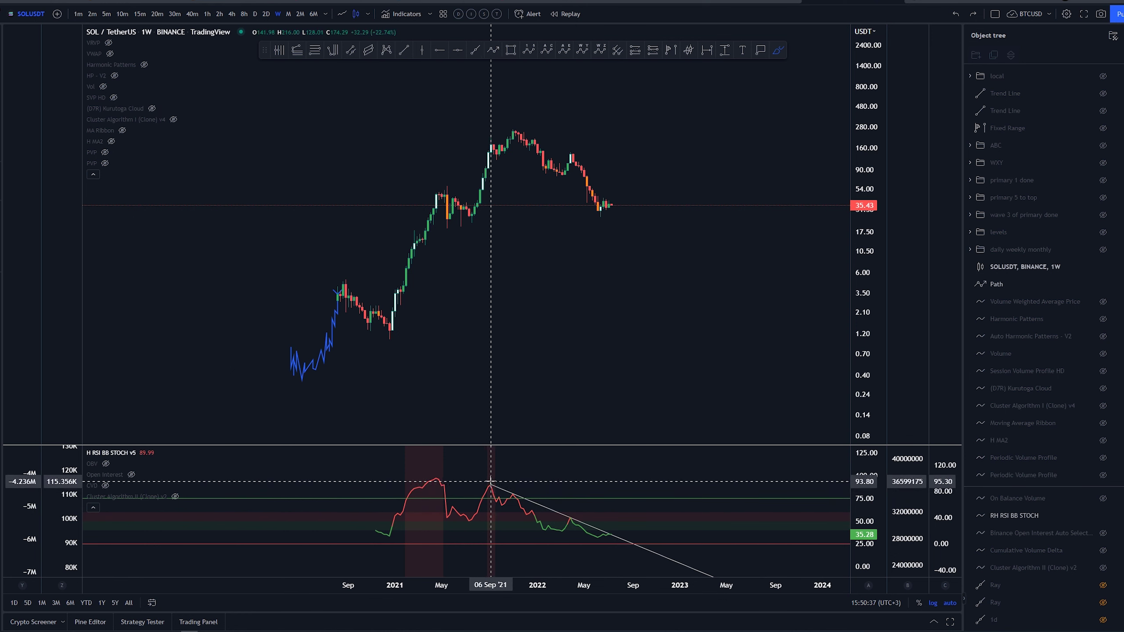
Try and undo brush strokes at the RSI peak and price top, then zoom the weekly time axis.
left_click_drag(491, 483, 484, 489)
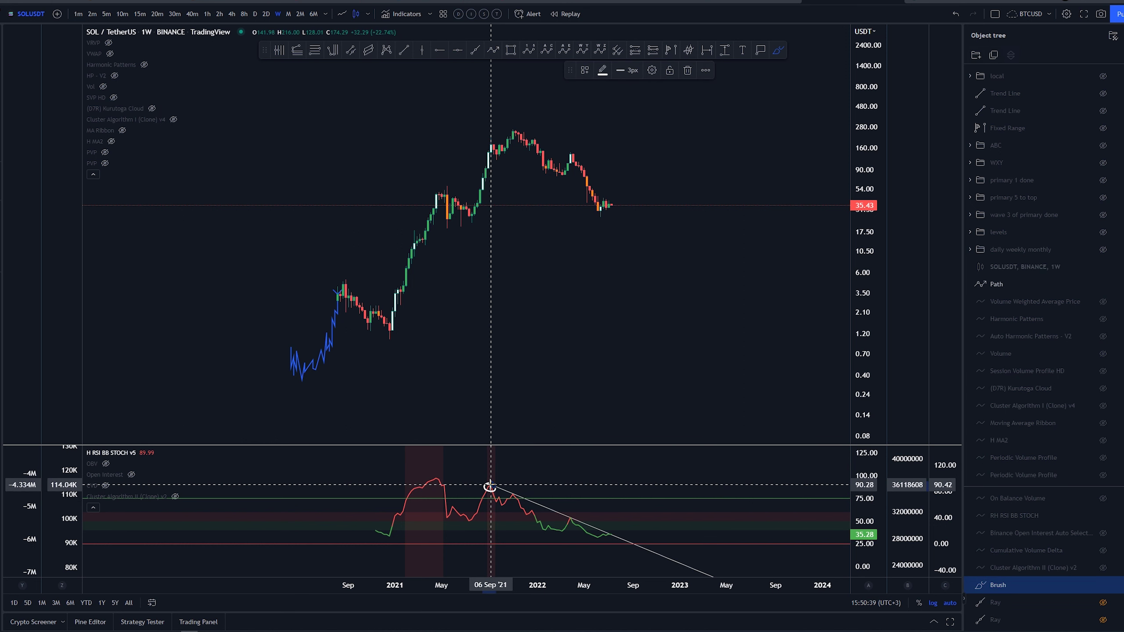
key("ctrl+z")
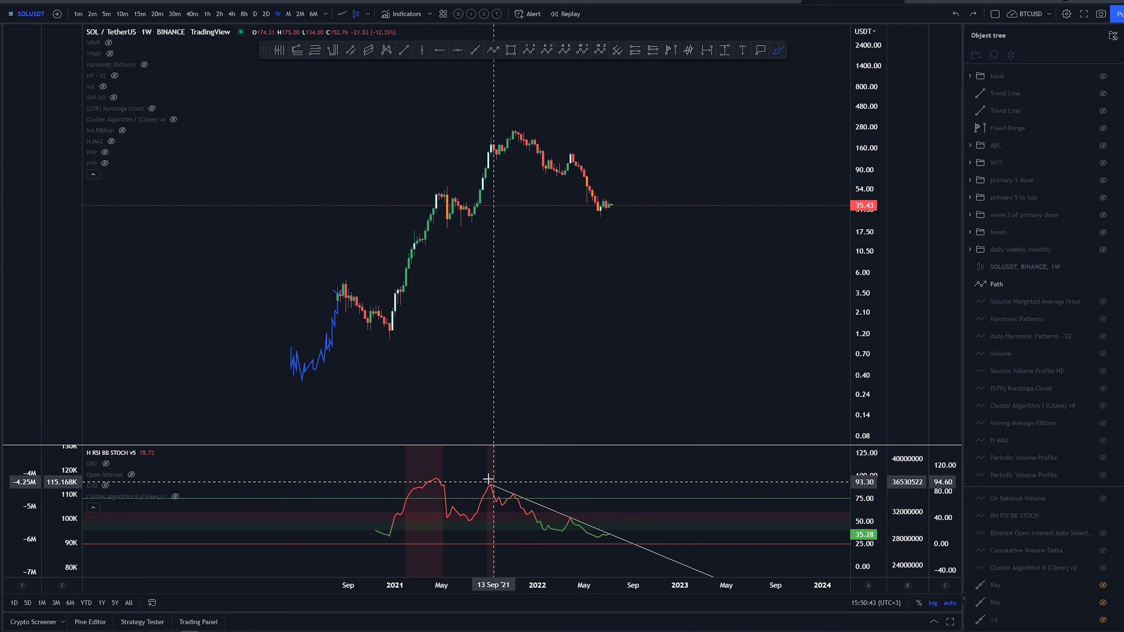
left_click_drag(491, 140, 509, 131)
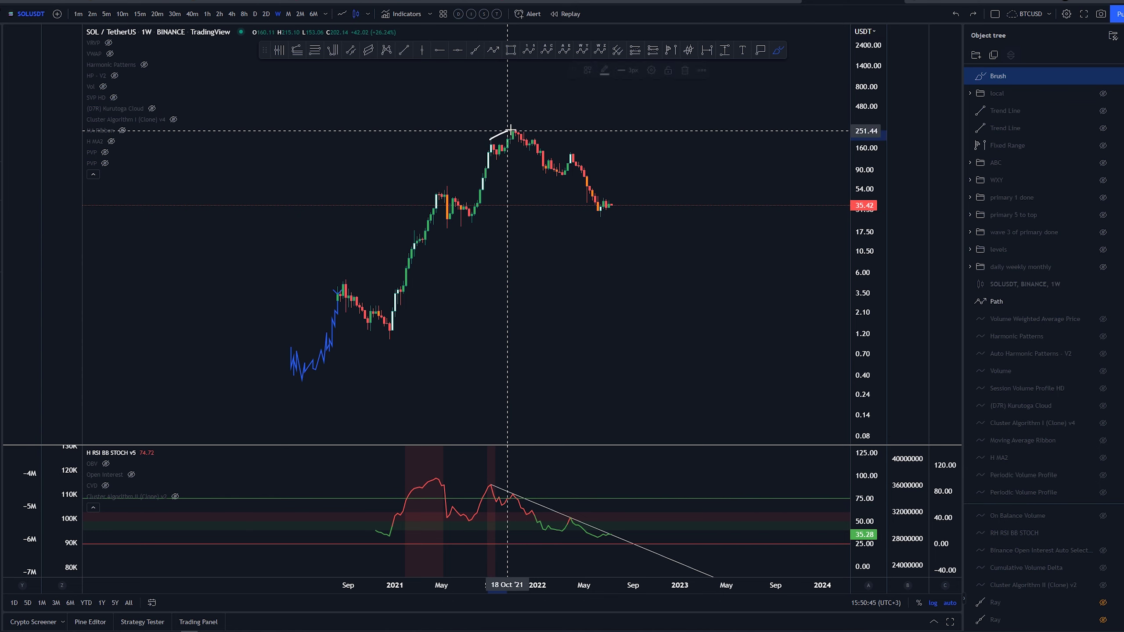
key("ctrl+z")
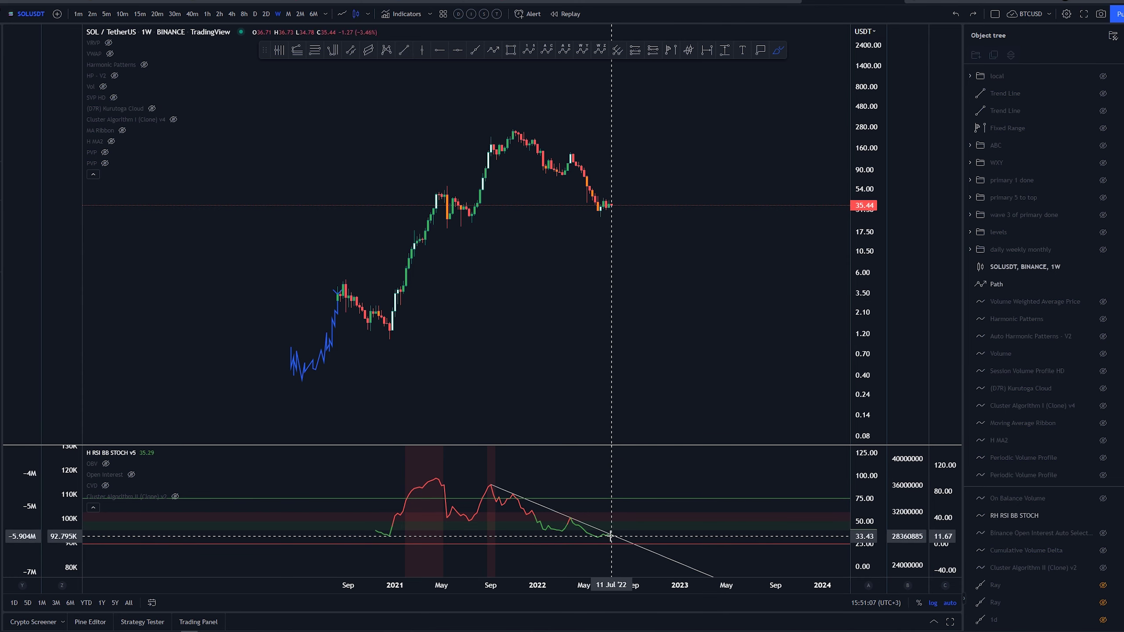
scroll(612, 536, "up", 3)
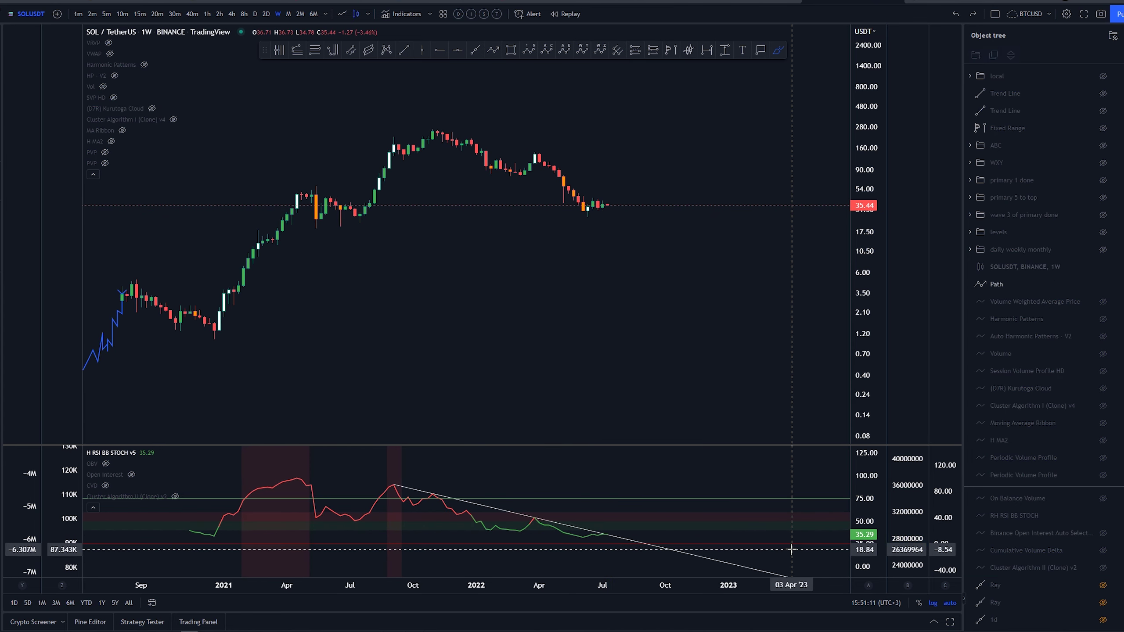
scroll(562, 311, "down", 5)
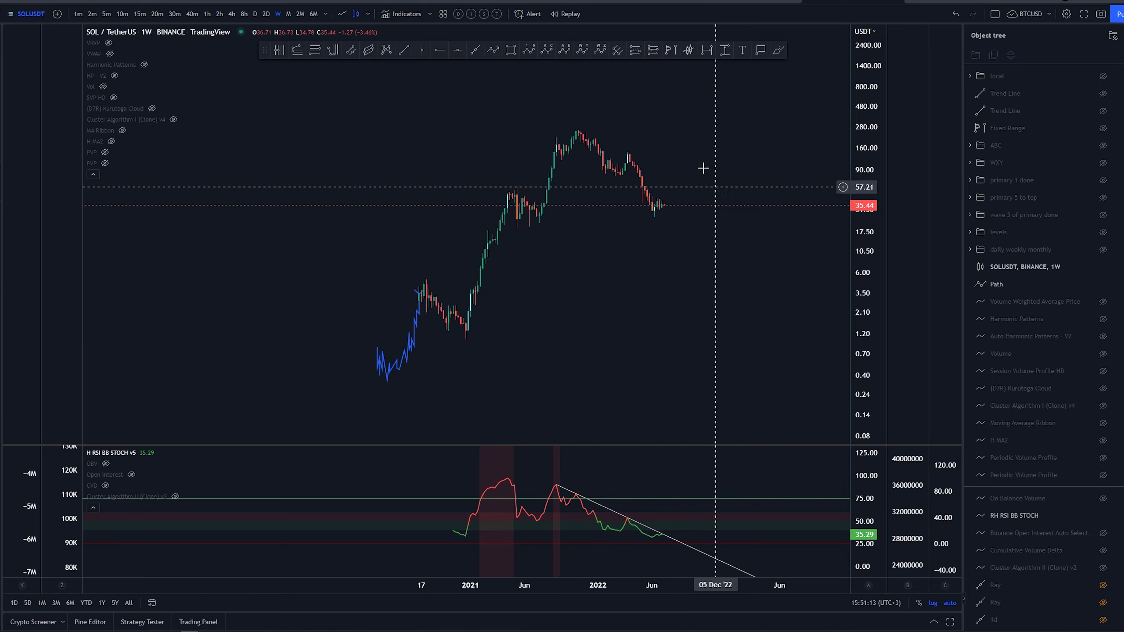
Switch SOL/USDT to the daily timeframe and stretch the price scale to reframe the view.
left_click(255, 14)
scroll(500, 356, "down", 5)
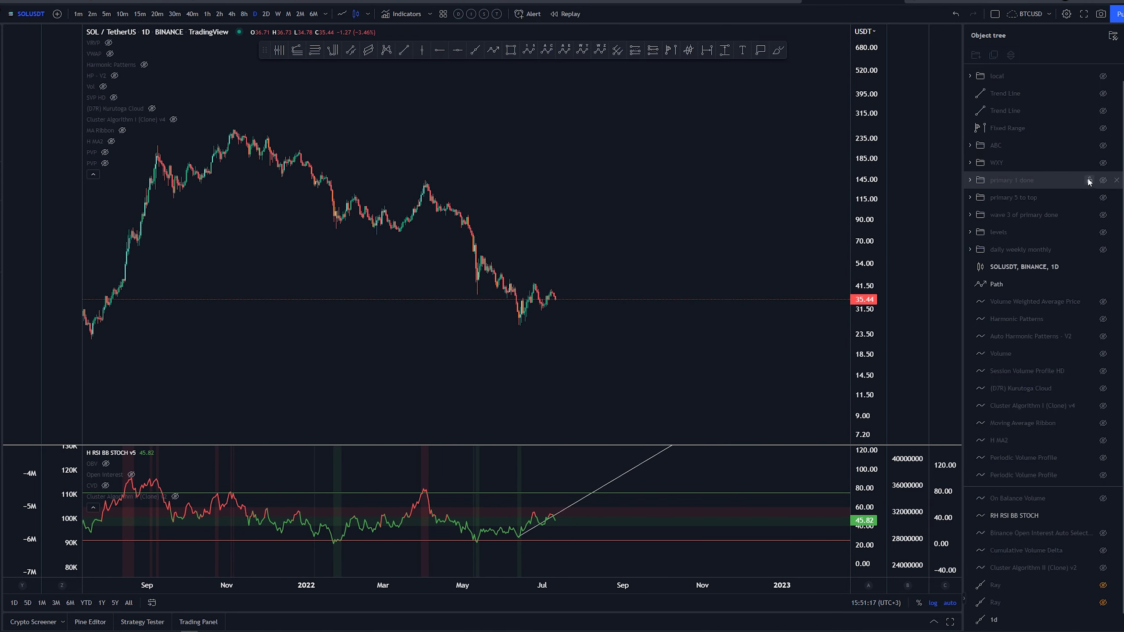
left_click_drag(863, 253, 862, 218)
left_click_drag(680, 195, 682, 233)
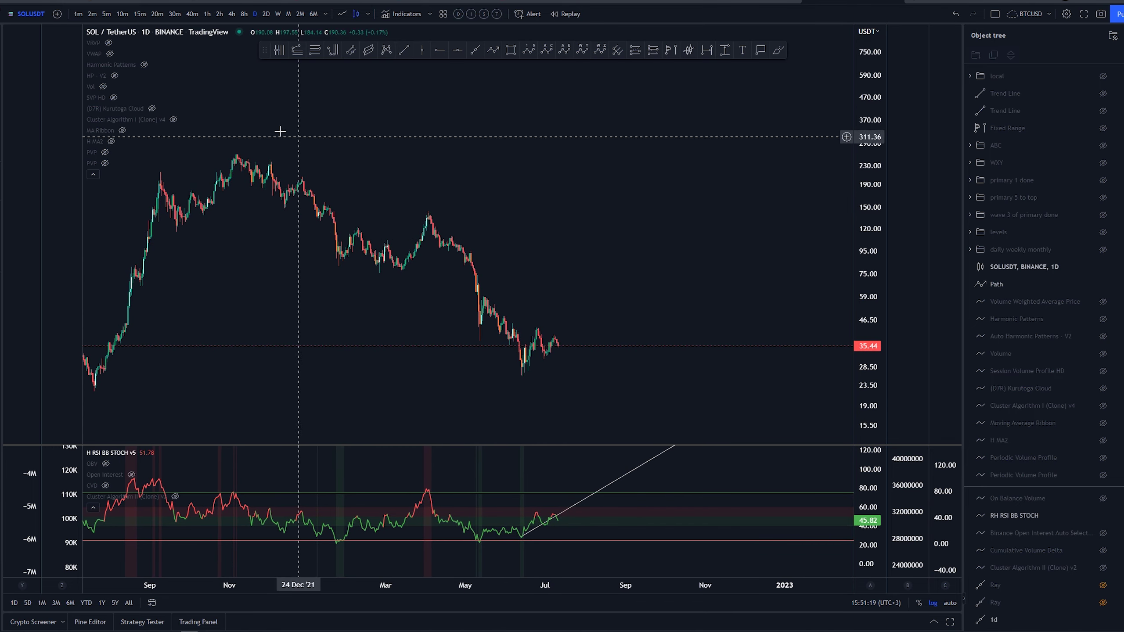
Show the WXY wave labels and fib levels, then try and undo a brush path from the Nov peak.
left_click(1104, 163)
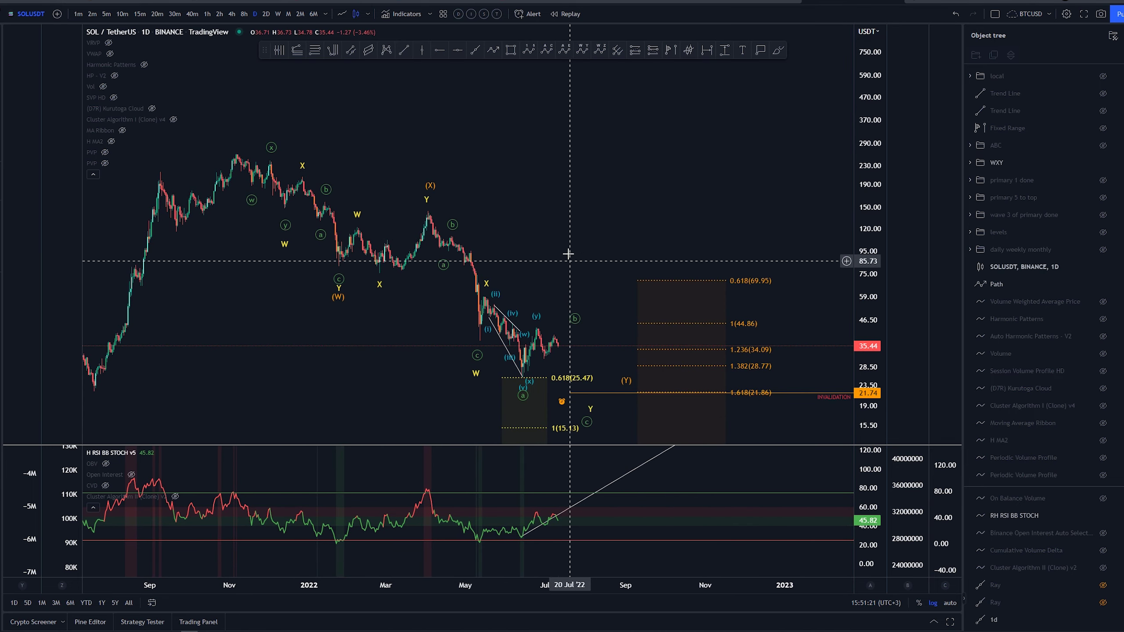
mouse_move(593, 196)
left_mouse_down()
mouse_move(600, 183)
mouse_move(577, 193)
left_mouse_up()
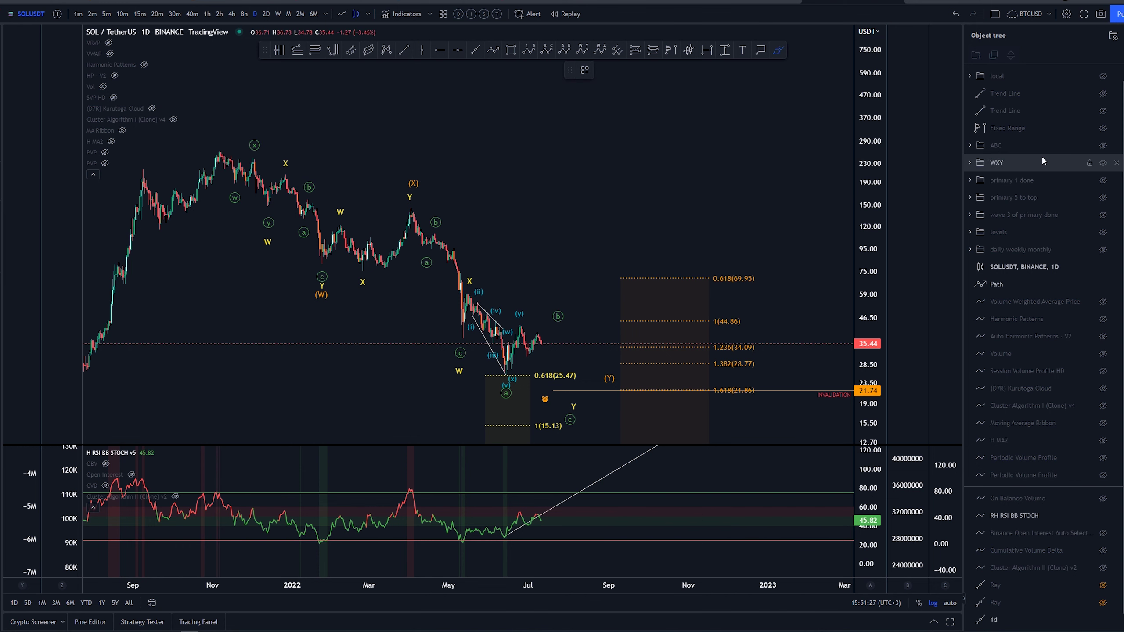
mouse_move(222, 149)
left_mouse_down()
mouse_move(278, 195)
mouse_move(288, 178)
mouse_move(221, 146)
mouse_move(333, 213)
left_mouse_up()
key("ctrl+z")
key("ctrl+z")
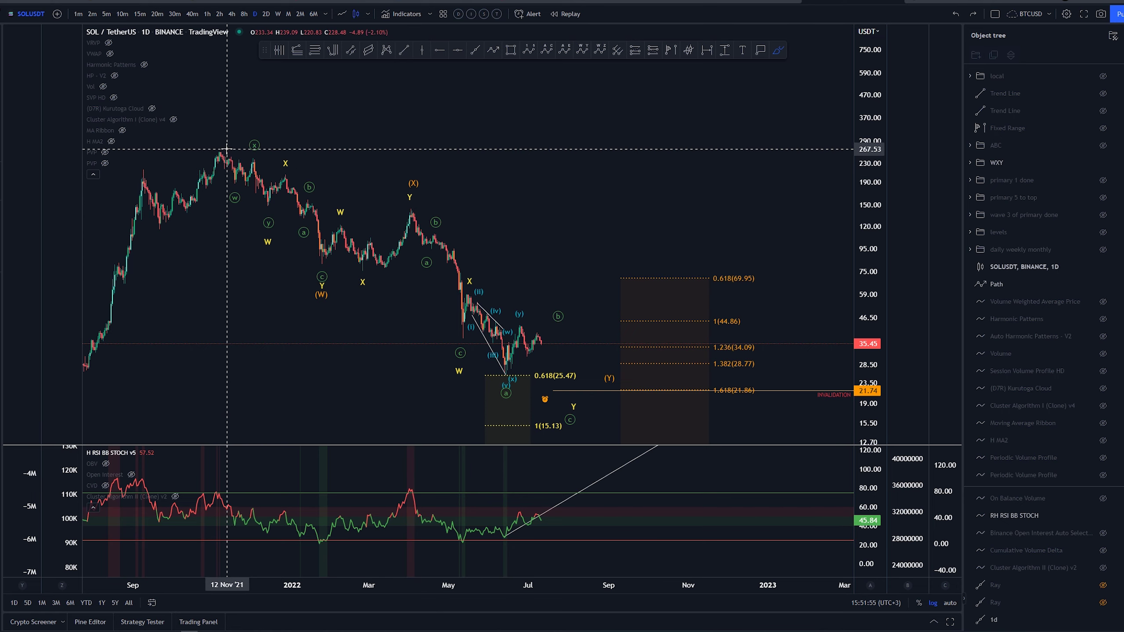
mouse_move(227, 150)
left_mouse_down()
mouse_move(308, 243)
mouse_move(326, 286)
mouse_move(414, 213)
mouse_move(575, 428)
left_mouse_up()
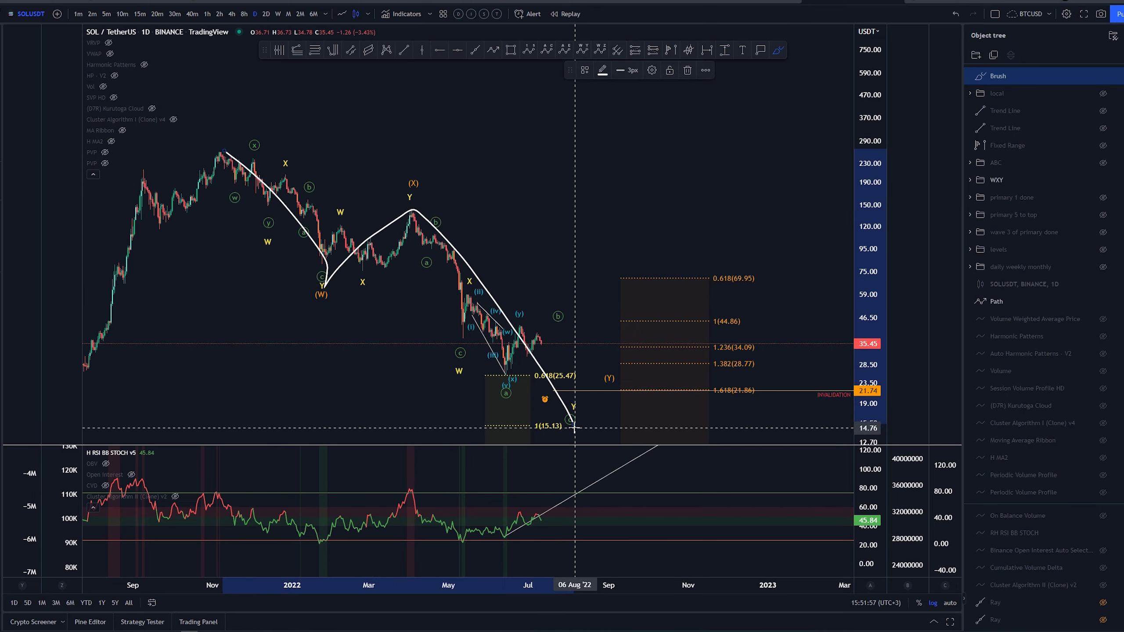
key("ctrl+z")
scroll(540, 354, "up", 3)
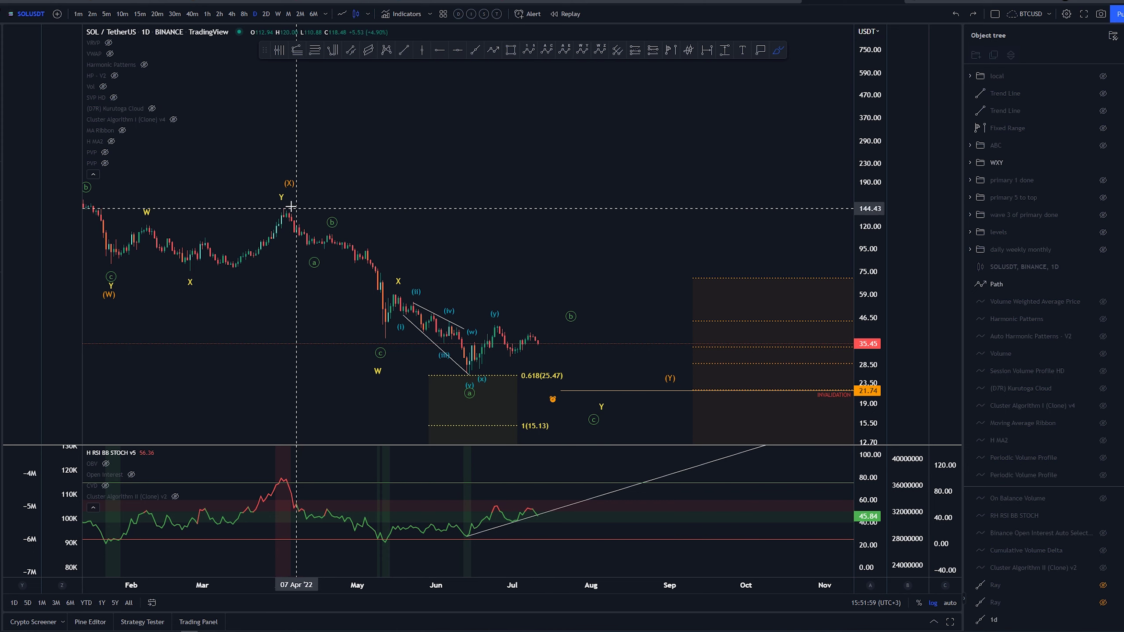
mouse_move(282, 172)
left_mouse_down()
mouse_move(272, 173)
mouse_move(285, 212)
mouse_move(376, 369)
mouse_move(401, 296)
mouse_move(509, 374)
left_mouse_up()
key("ctrl+z")
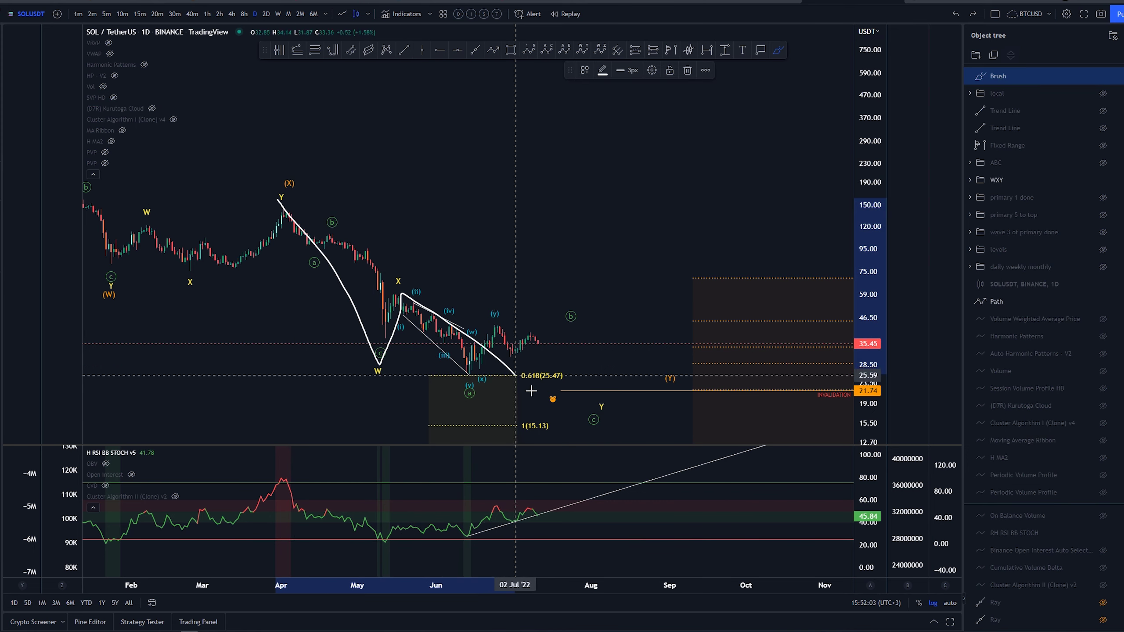
key("ctrl+z")
key("Escape")
scroll(647, 248, "down", 3)
left_click_drag(678, 282, 575, 231)
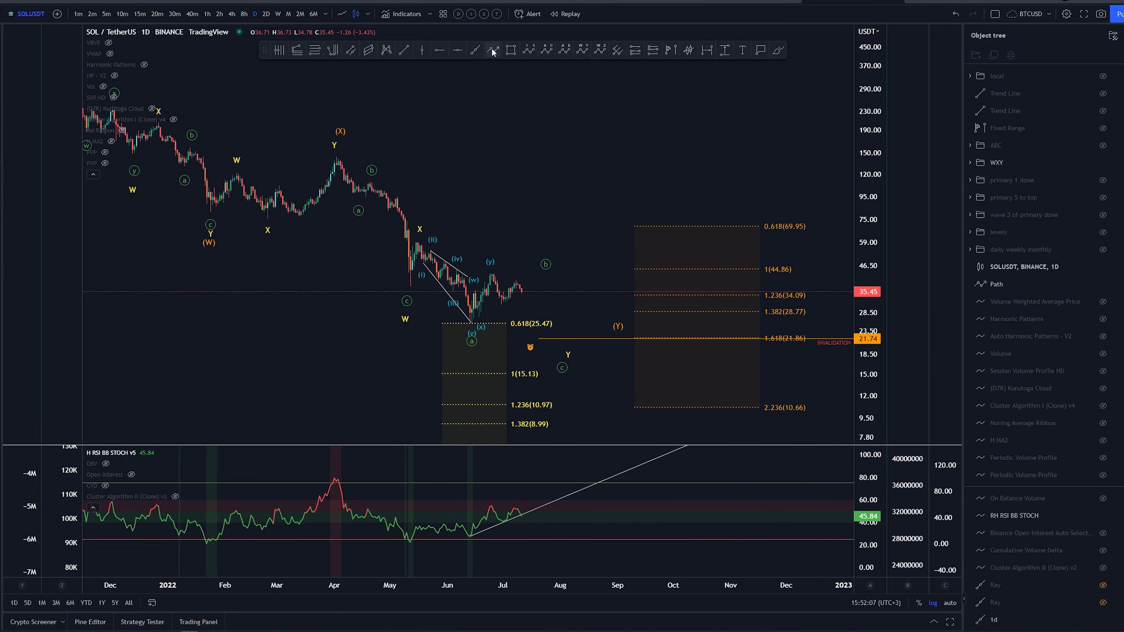
left_click(474, 50)
left_click(336, 479)
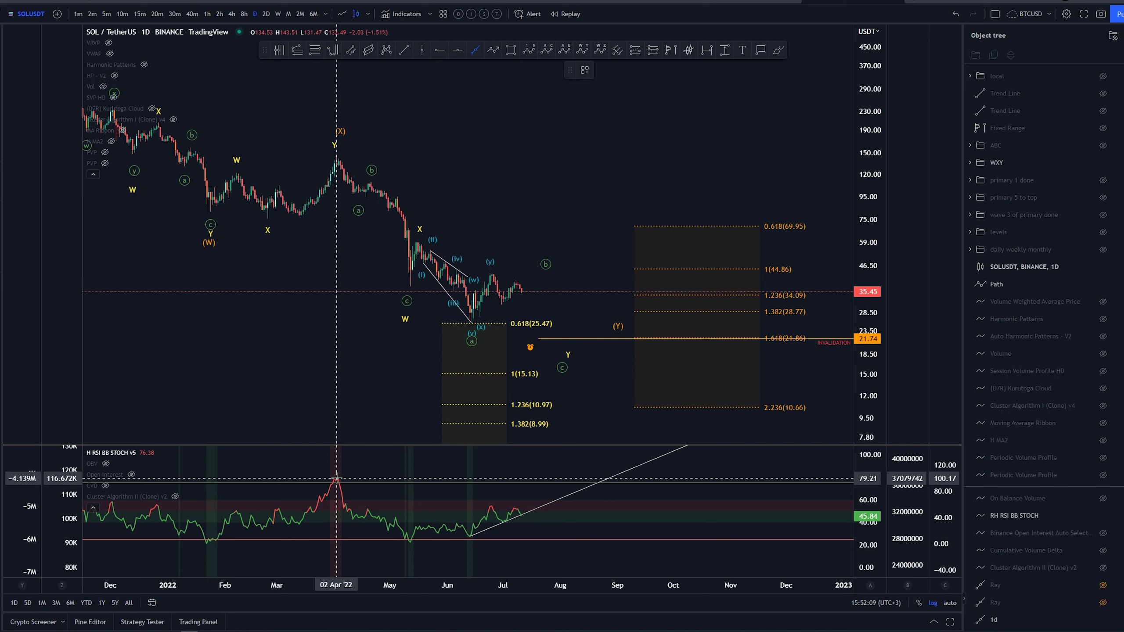
left_click(403, 520)
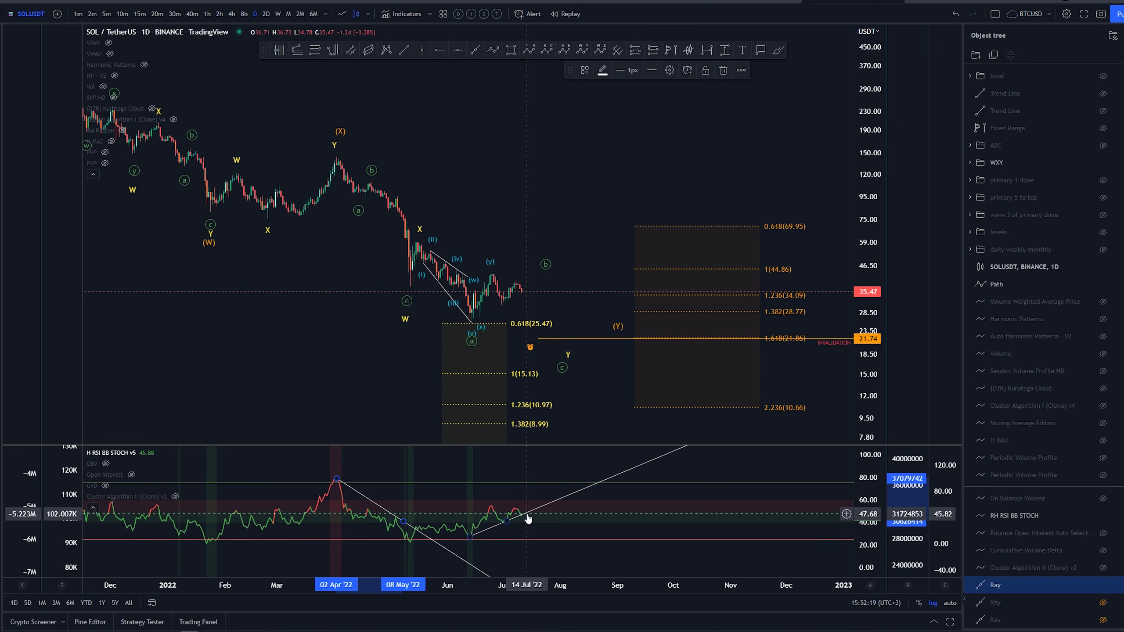
key("Delete")
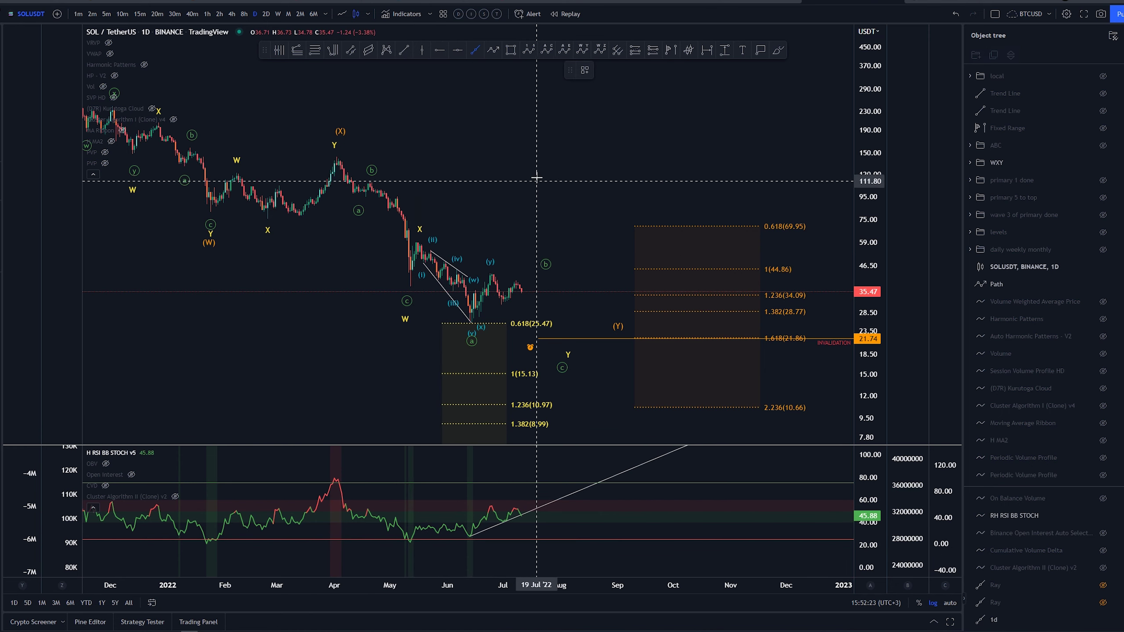
key("Escape")
scroll(538, 216, "up", 1)
left_click_drag(824, 311, 817, 183)
scroll(498, 225, "up", 3)
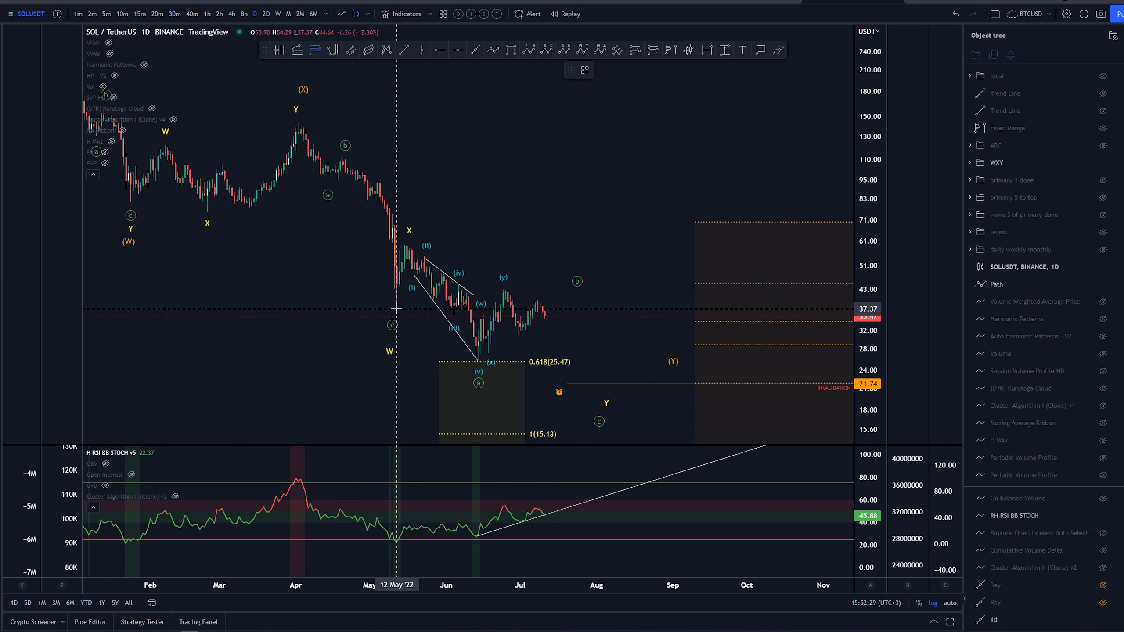
left_click(396, 308)
left_click(404, 234)
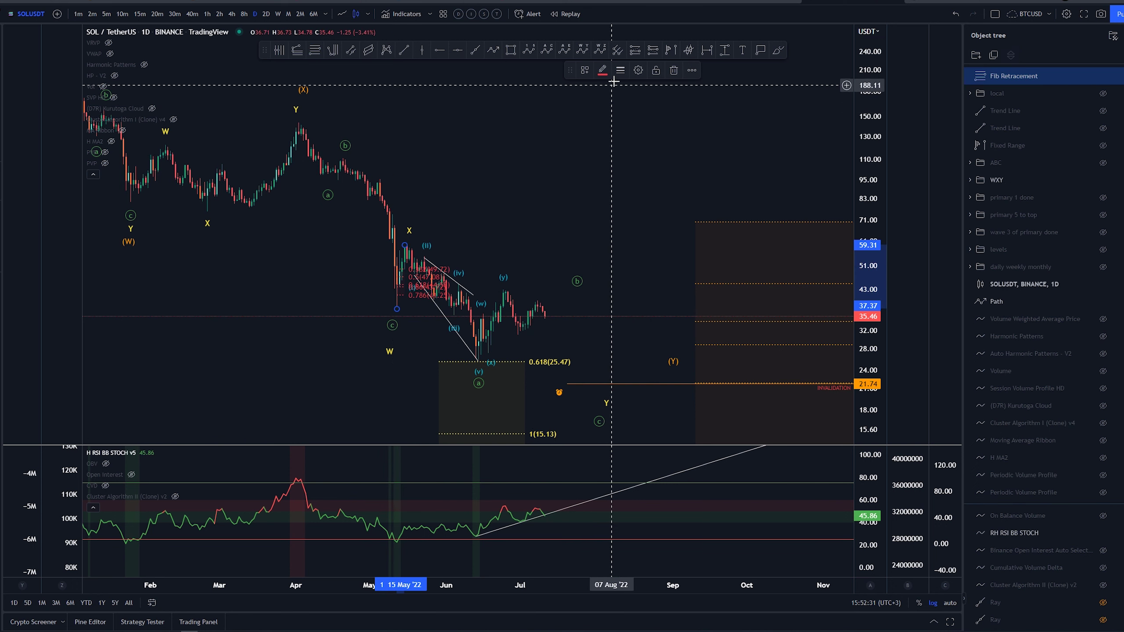
left_click(584, 70)
left_click(603, 251)
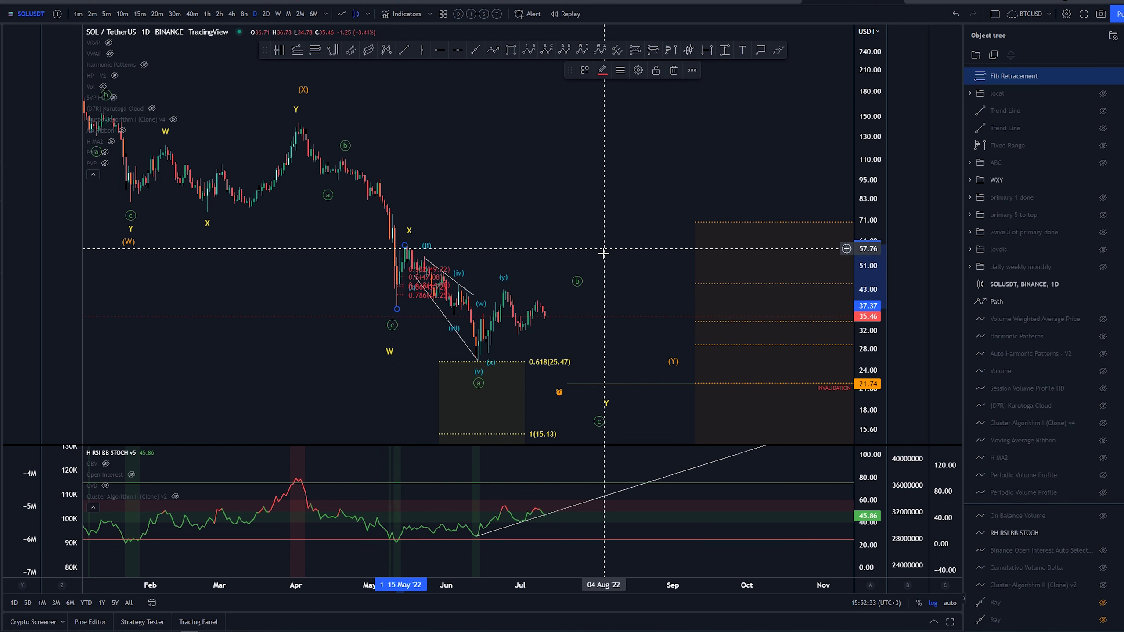
left_click_drag(401, 349, 456, 352)
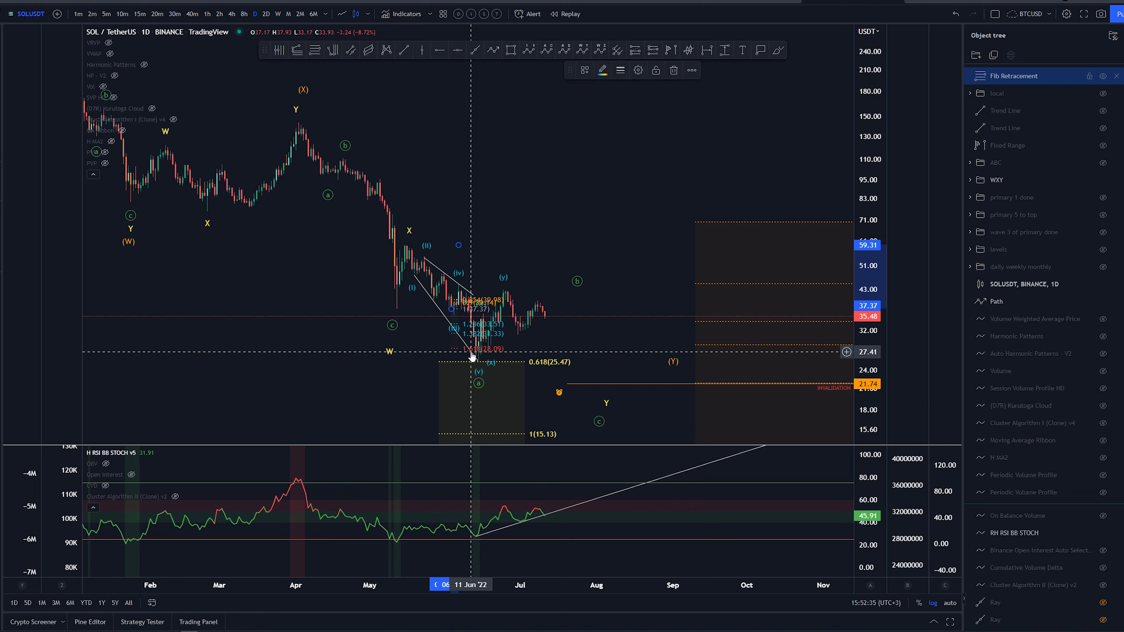
key("Delete")
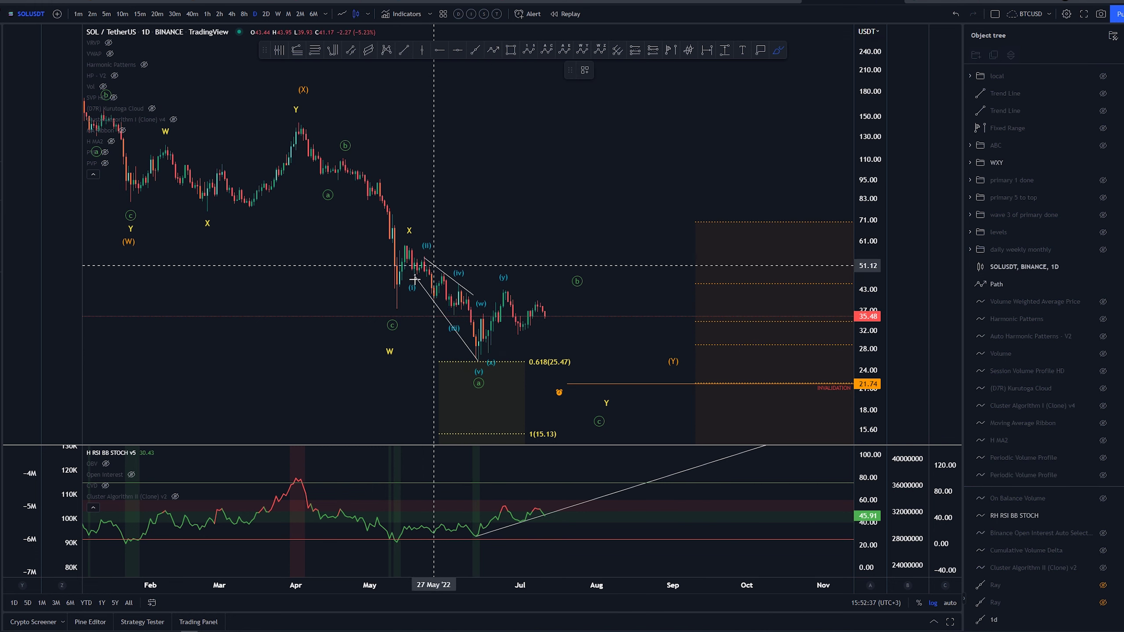
mouse_move(397, 306)
left_mouse_down()
mouse_move(402, 246)
mouse_move(471, 326)
mouse_move(480, 359)
mouse_move(417, 258)
left_mouse_up()
key("ctrl+z")
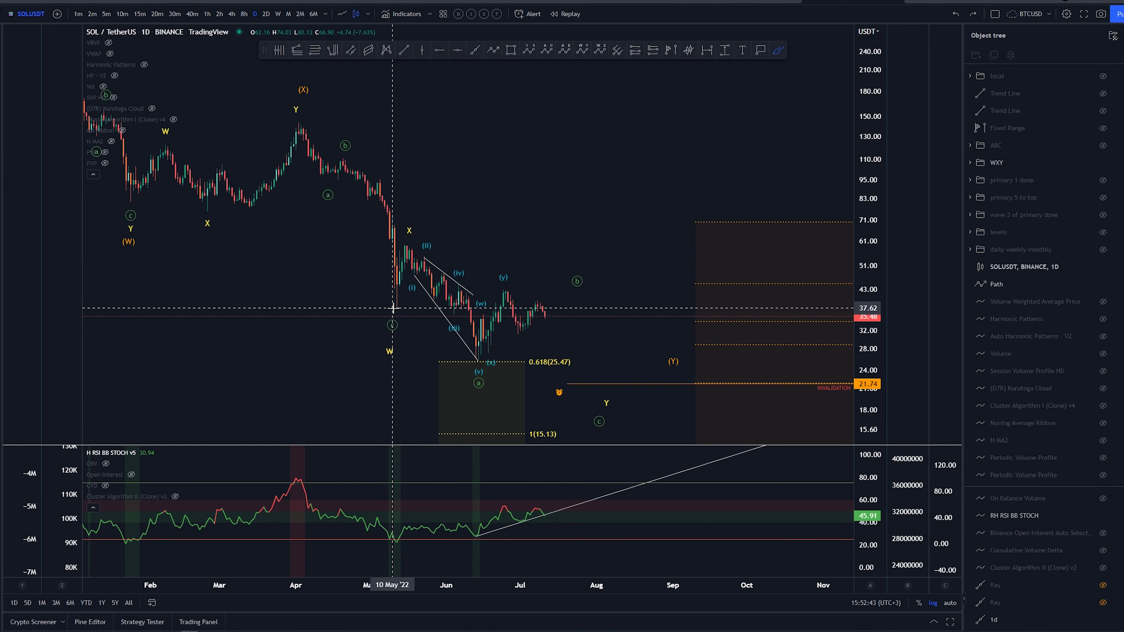
scroll(453, 317, "down", 1)
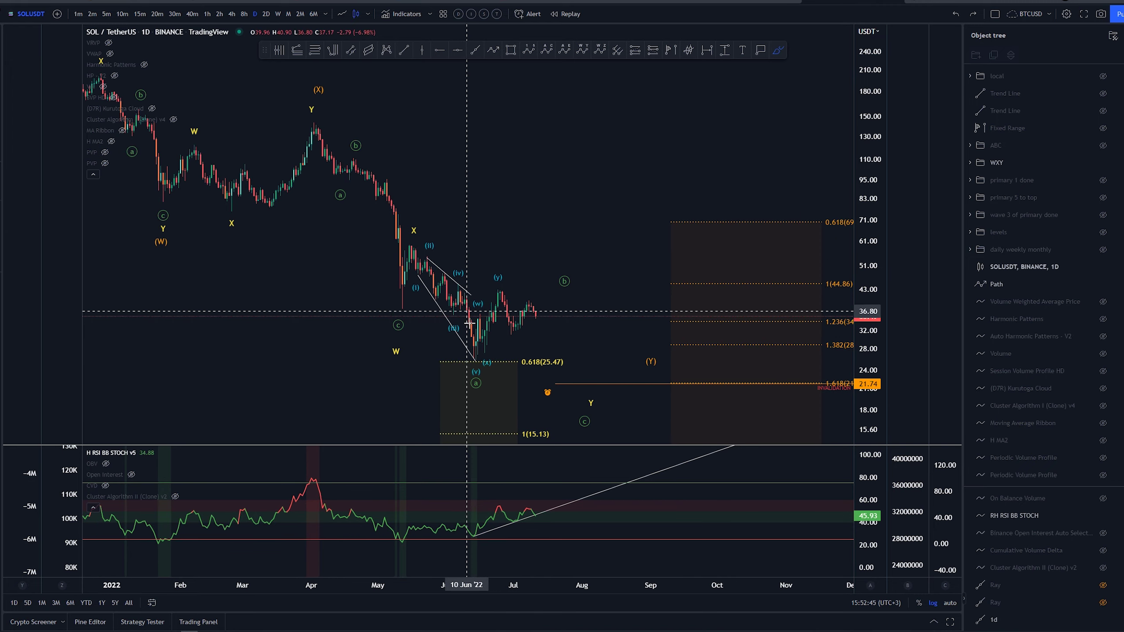
key("Escape")
left_click_drag(554, 179, 633, 148)
left_click_drag(638, 190, 569, 184)
left_click(779, 50)
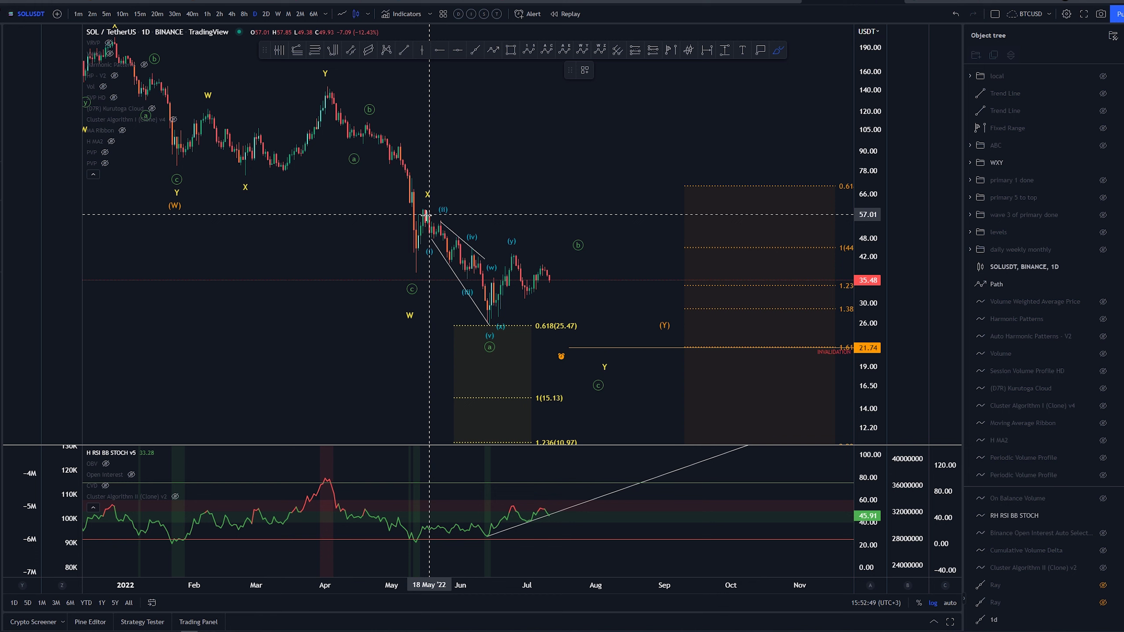
left_click_drag(423, 207, 487, 328)
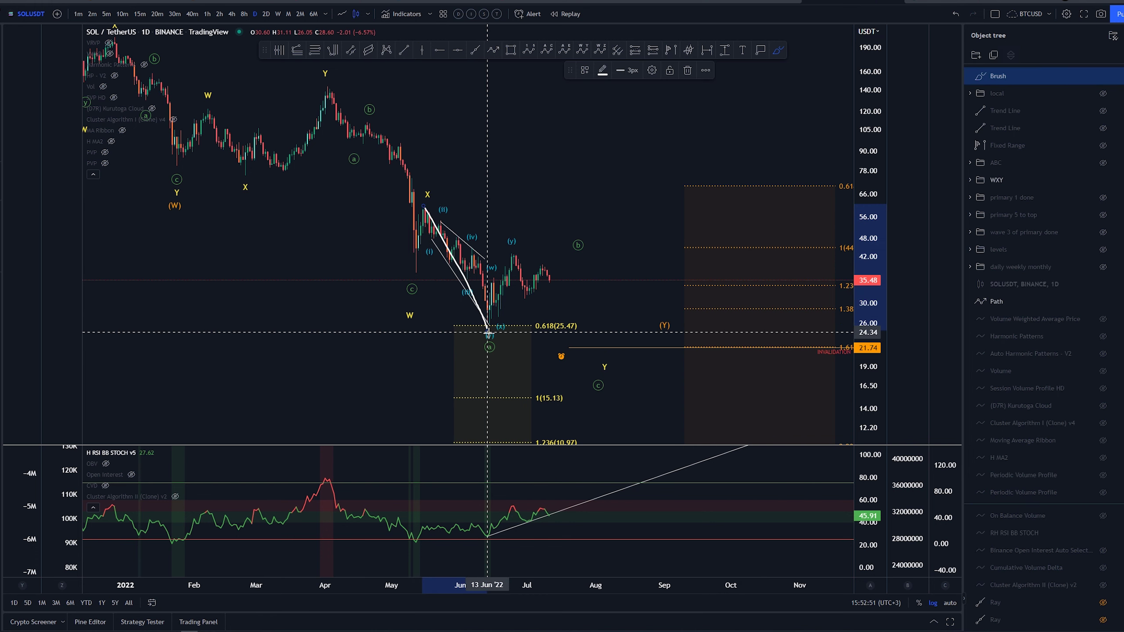
key("ctrl+z")
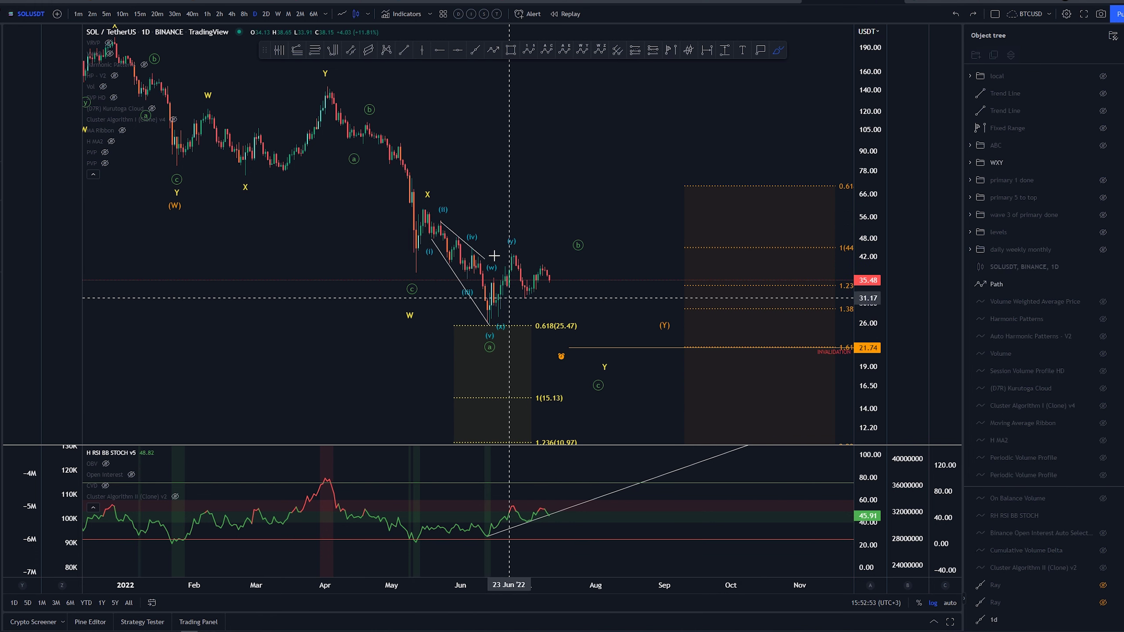
mouse_move(485, 338)
left_mouse_down()
mouse_move(567, 265)
mouse_move(520, 334)
mouse_move(576, 261)
mouse_move(534, 233)
mouse_move(512, 235)
left_mouse_up()
key("ctrl+z")
key("ctrl+z")
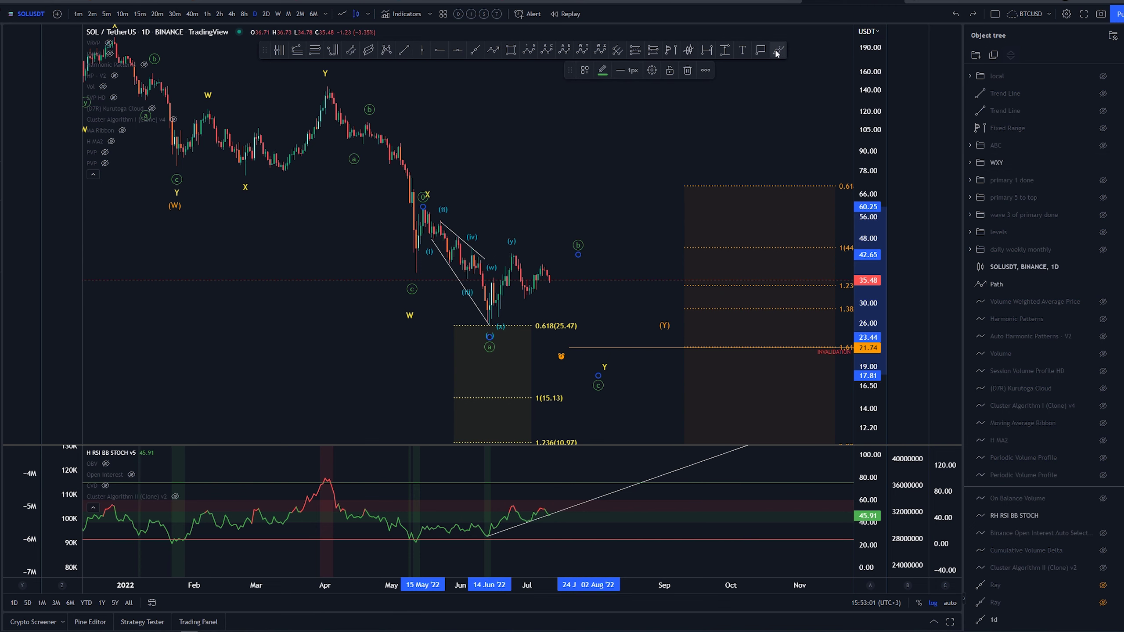
key("ctrl+z")
mouse_move(487, 329)
left_mouse_down()
mouse_move(496, 279)
mouse_move(547, 285)
left_mouse_up()
key("ctrl+z")
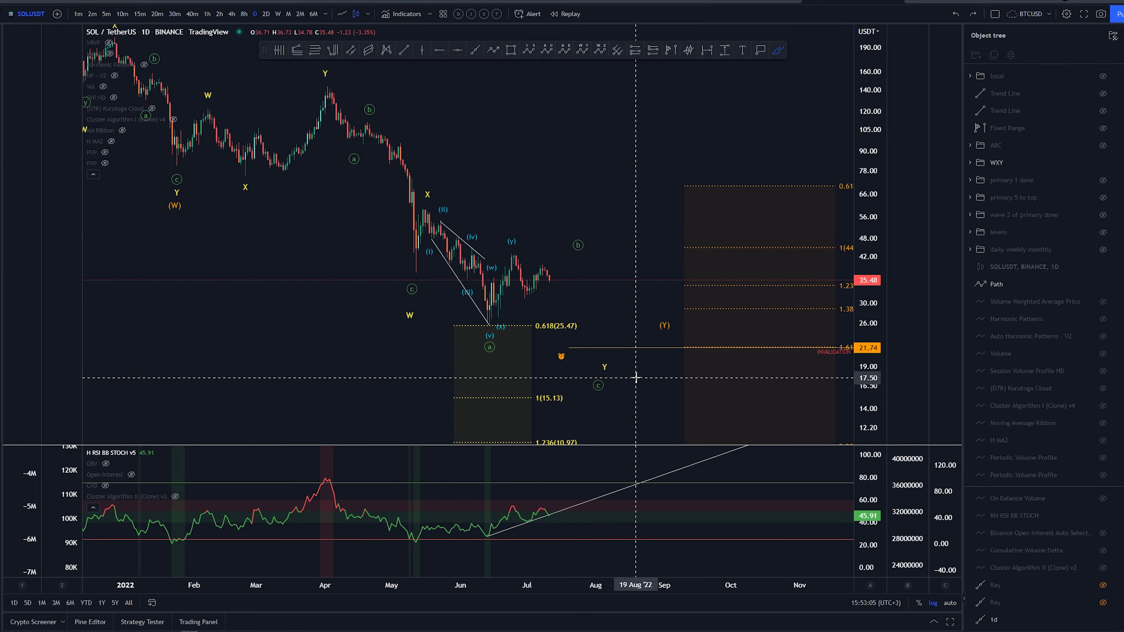
scroll(588, 310, "down", 5)
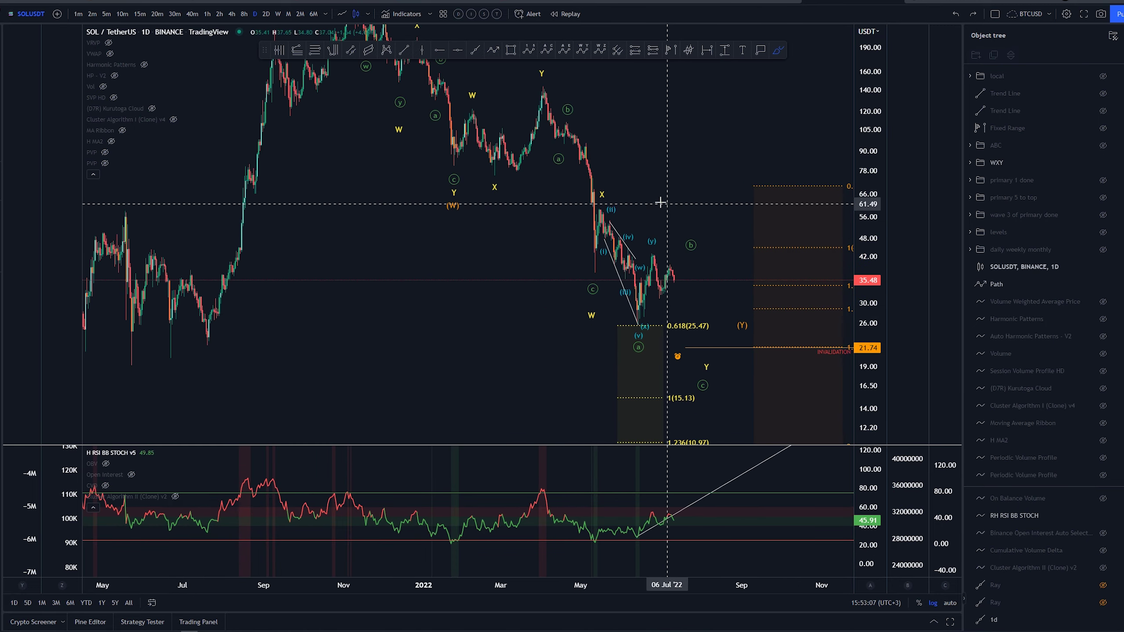
left_click_drag(643, 198, 547, 216)
left_click(778, 50)
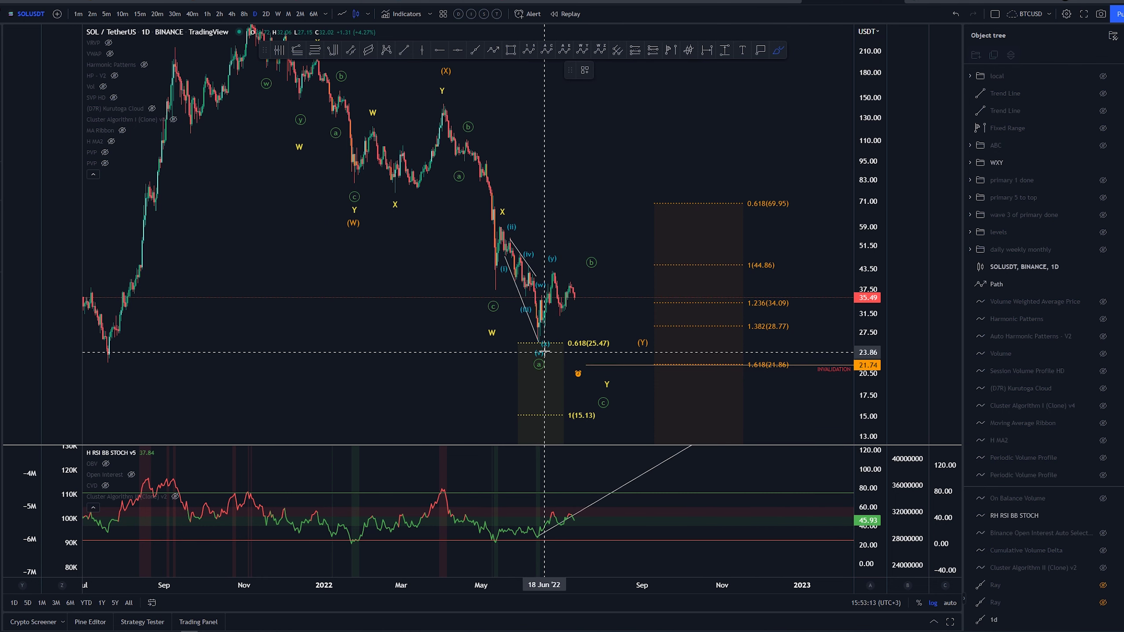
left_click_drag(544, 352, 538, 336)
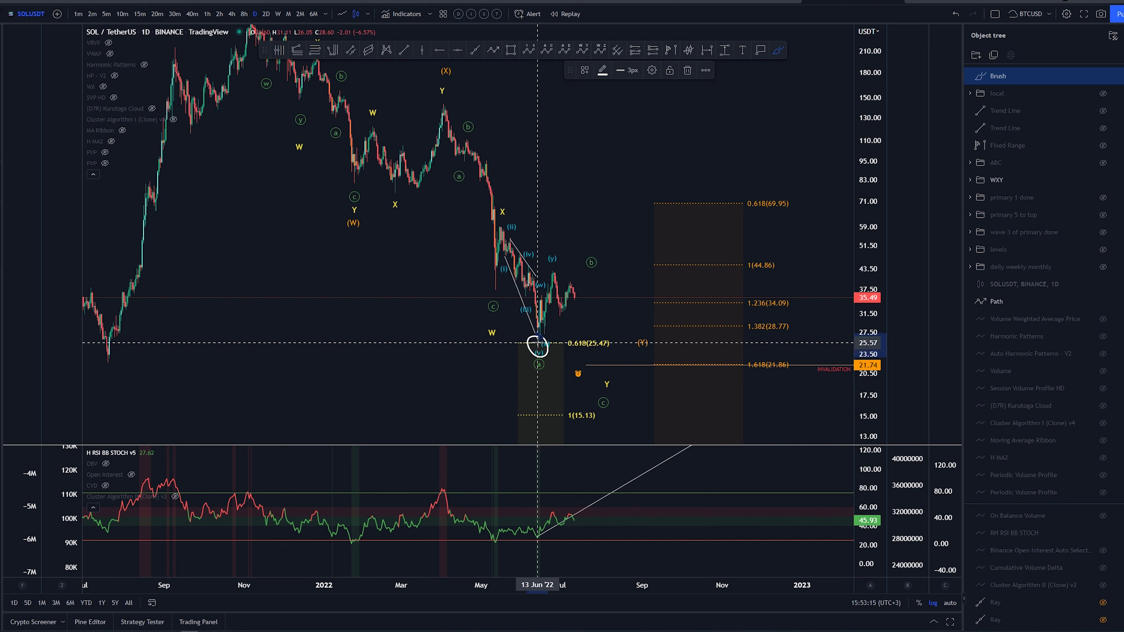
key("ctrl+z")
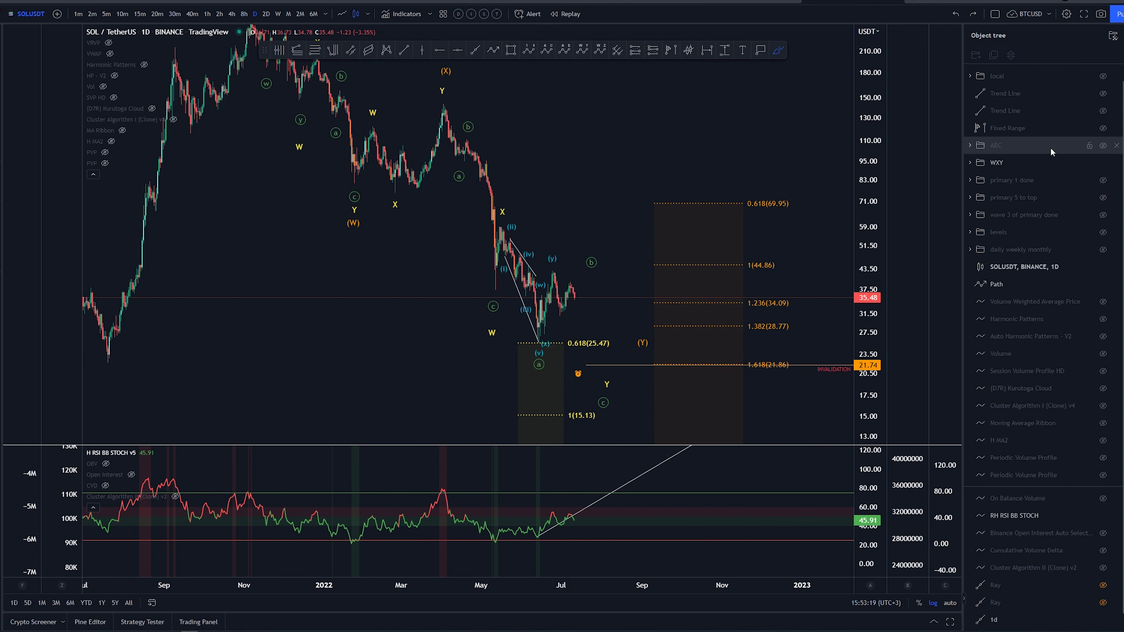
Hide the WXY wave count and show the ABC wave count in the Object Tree.
left_click(1103, 163)
left_click(1103, 145)
scroll(703, 162, "up", 4)
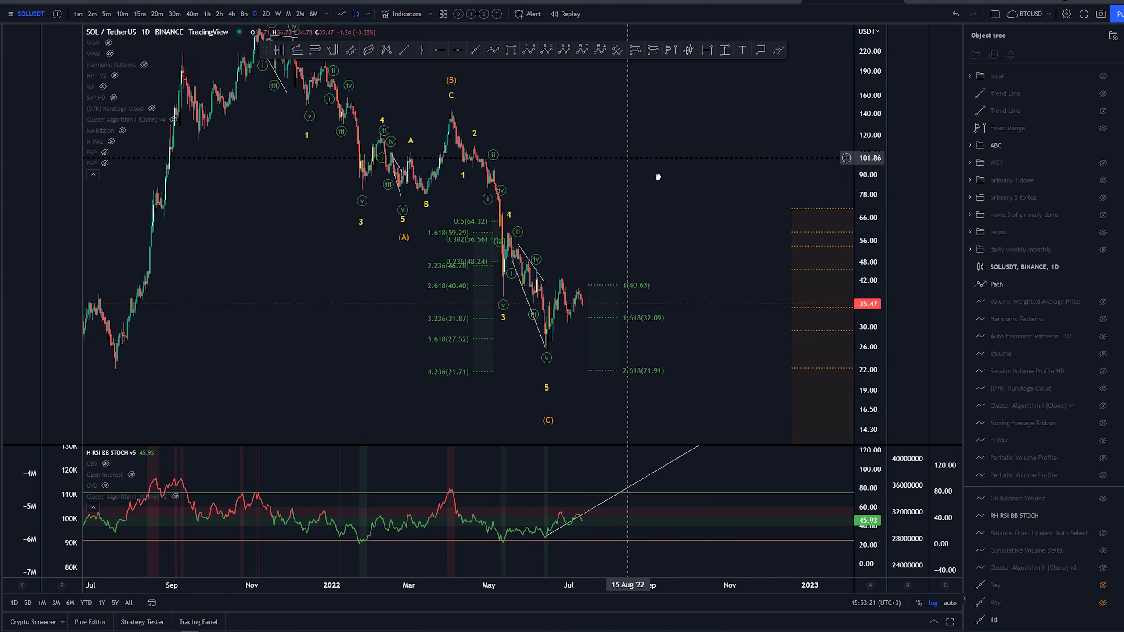
scroll(719, 142, "down", 1)
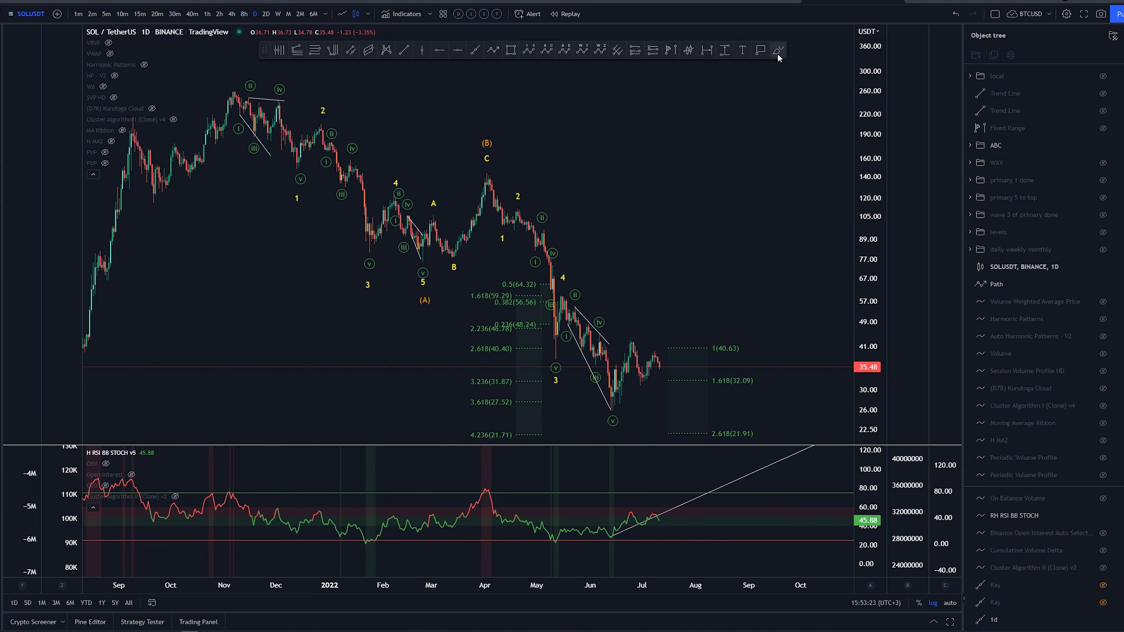
Sketch and undo brush marks at the December 2021 wave 1 low and the (A) and (B) labels.
left_click_drag(228, 91, 300, 186)
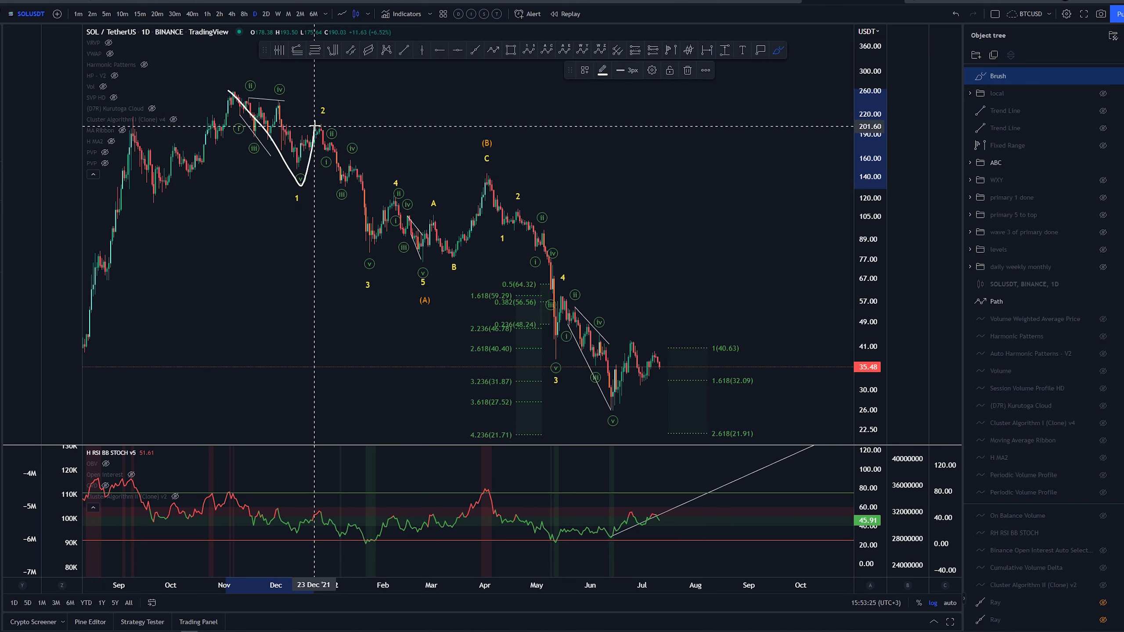
key("ctrl+z")
mouse_move(424, 286)
left_mouse_down()
mouse_move(426, 233)
mouse_move(476, 218)
mouse_move(485, 132)
mouse_move(565, 359)
left_mouse_up()
key("ctrl+z")
key("ctrl+z")
key("ctrl+z")
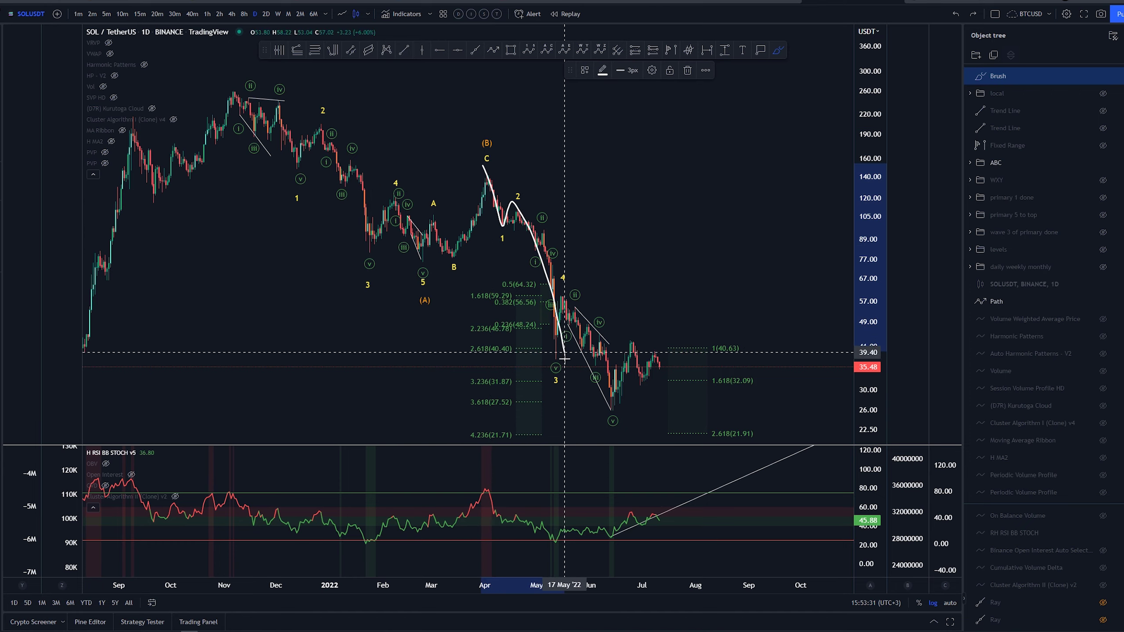
key("ctrl+z")
Focus on Feb–Nov 2022 and try, then delete, freehand circles around the wave 4–5 and May–June declines.
mouse_move(700, 264)
left_mouse_down()
mouse_move(670, 151)
mouse_move(493, 158)
left_mouse_up()
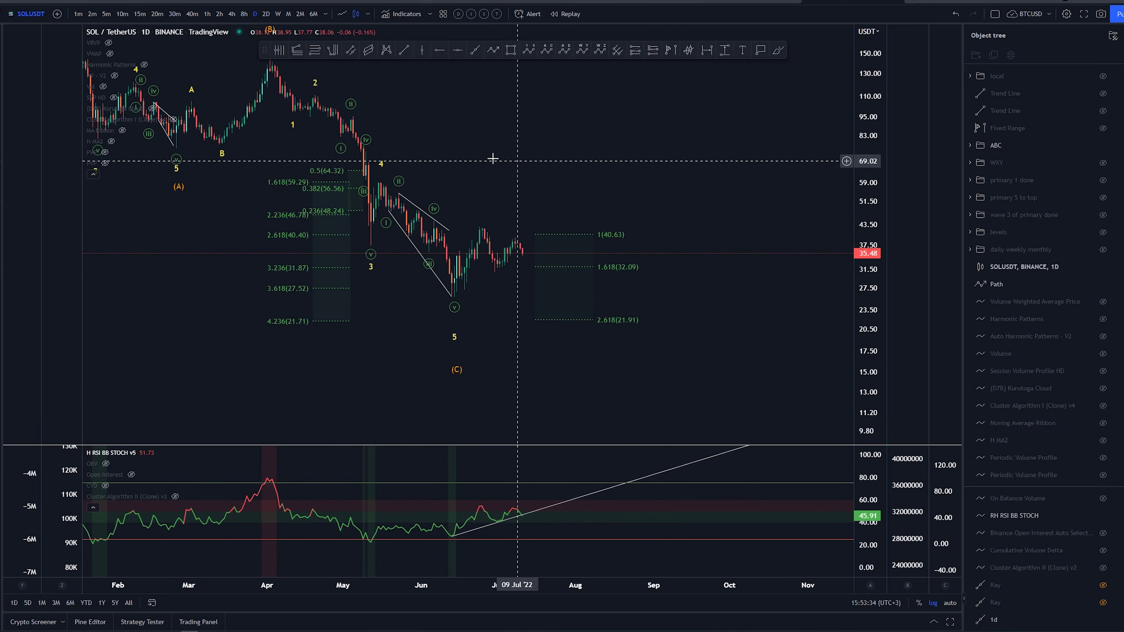
left_click(778, 50)
left_click_drag(383, 177, 468, 291)
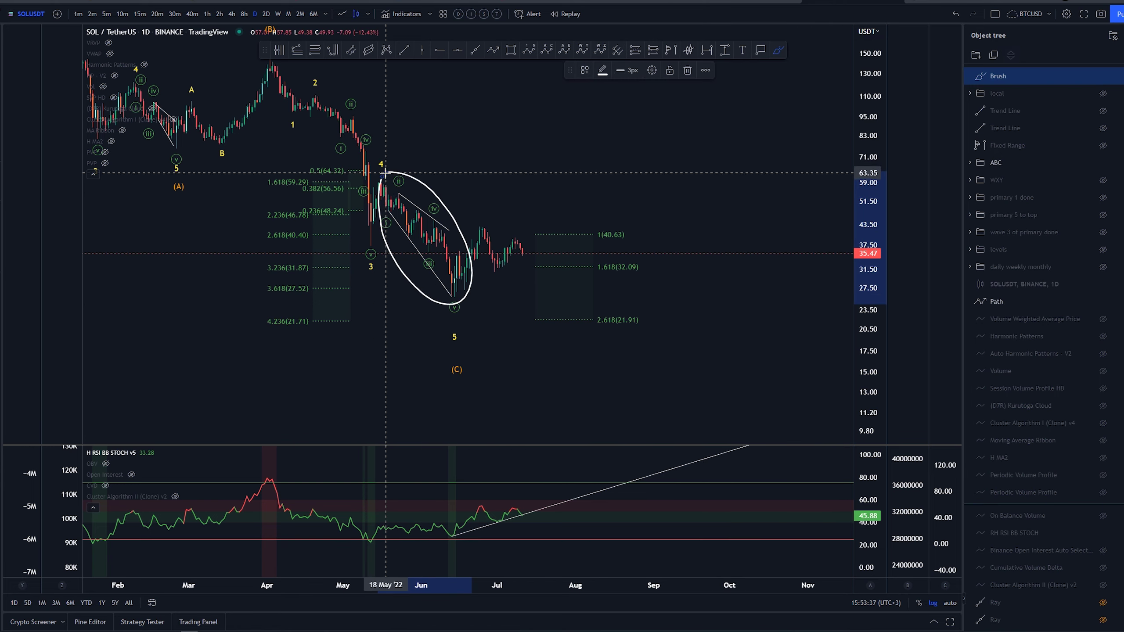
key("Delete")
mouse_move(424, 191)
left_mouse_down()
mouse_move(458, 317)
mouse_move(414, 204)
left_mouse_up()
key("Delete")
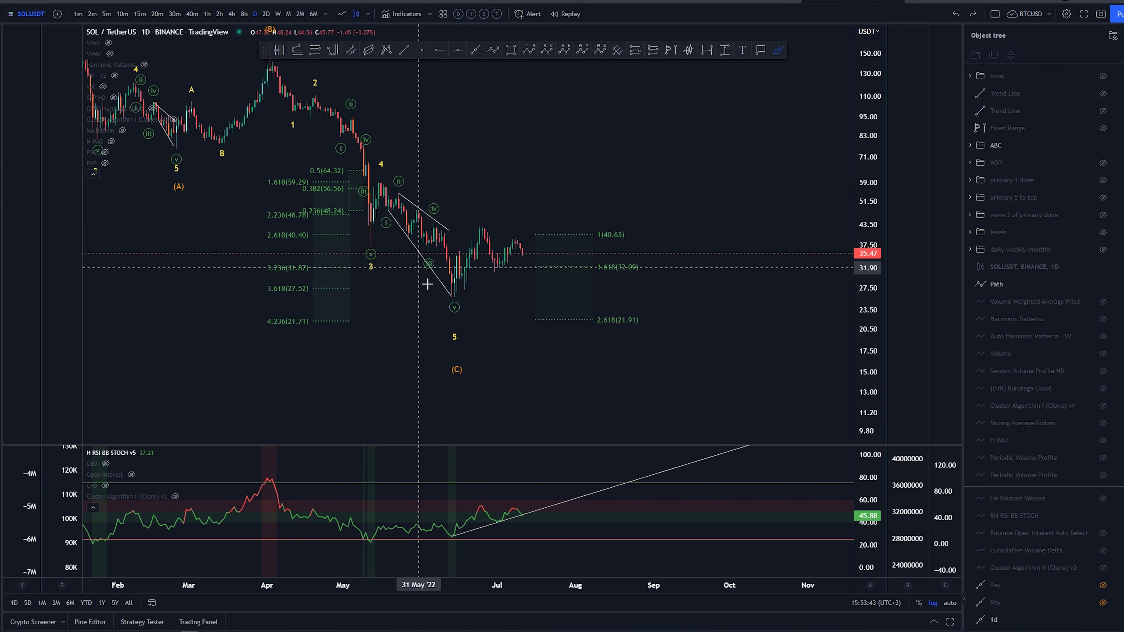
Circle and delete the (C) label, then shift the view to reveal the orange Fibonacci levels.
left_click_drag(466, 354, 477, 381)
key("Delete")
scroll(553, 403, "down", 5)
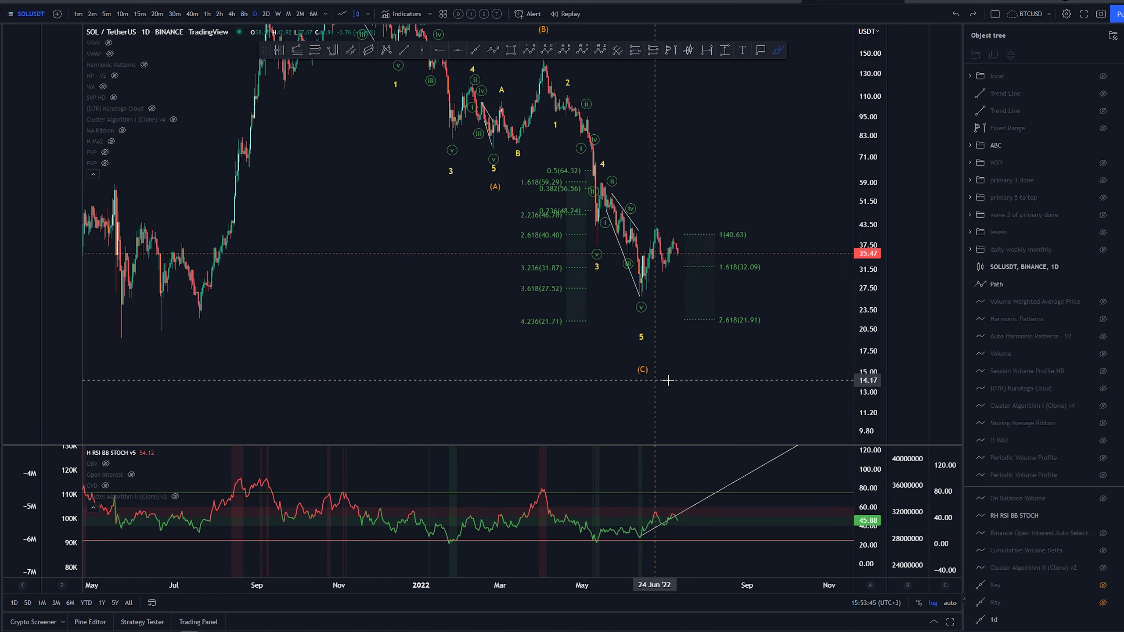
left_click_drag(806, 345, 697, 363)
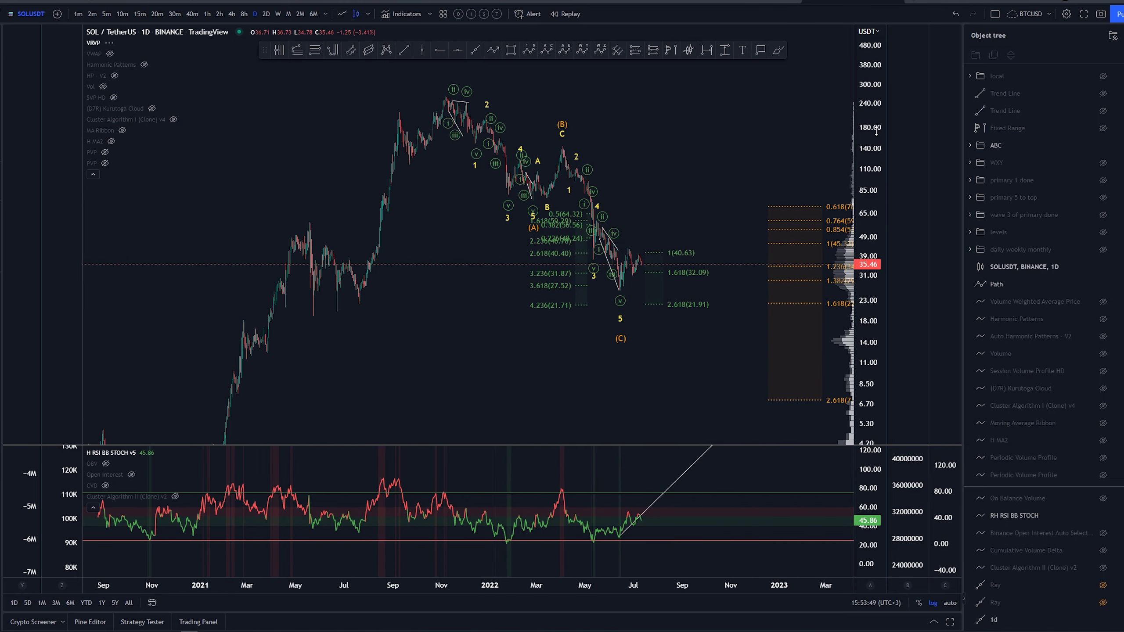
Zoom out to show empty future months and try, then undo, a brush circle on the April–May 2021 consolidation.
scroll(684, 348, "down", 3)
left_click_drag(684, 348, 530, 341)
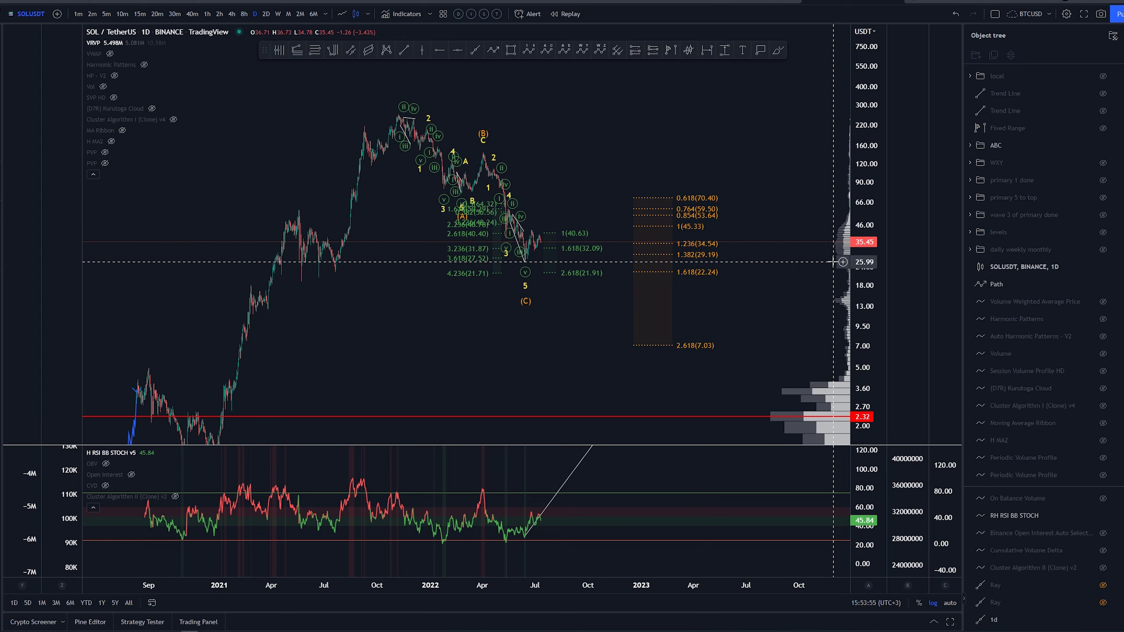
left_click(779, 51)
left_click_drag(328, 228, 273, 227)
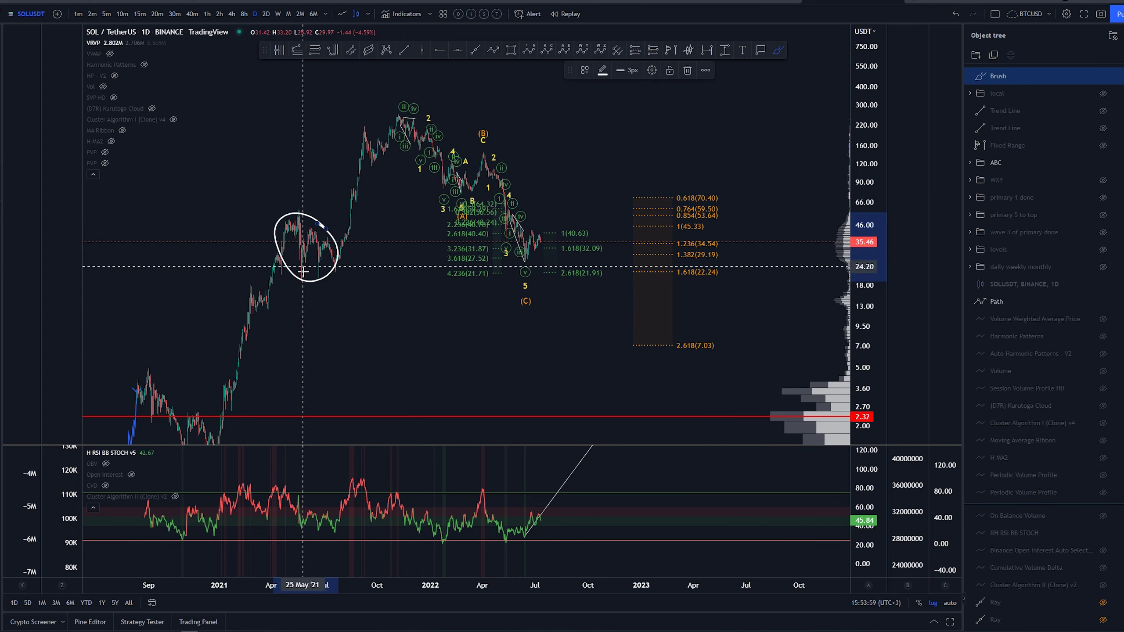
key("ctrl+z")
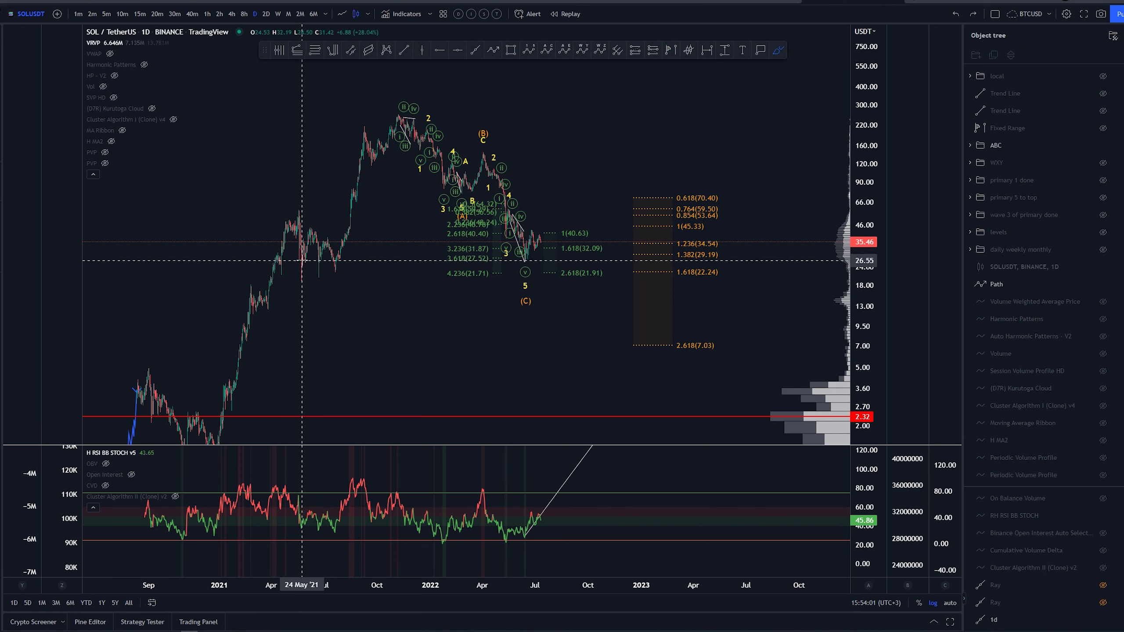
Mark and undo brush circles around the recent lows and the late-February 2021 candles.
mouse_move(539, 241)
left_mouse_down()
mouse_move(481, 244)
mouse_move(540, 243)
left_mouse_up()
key("ctrl+z")
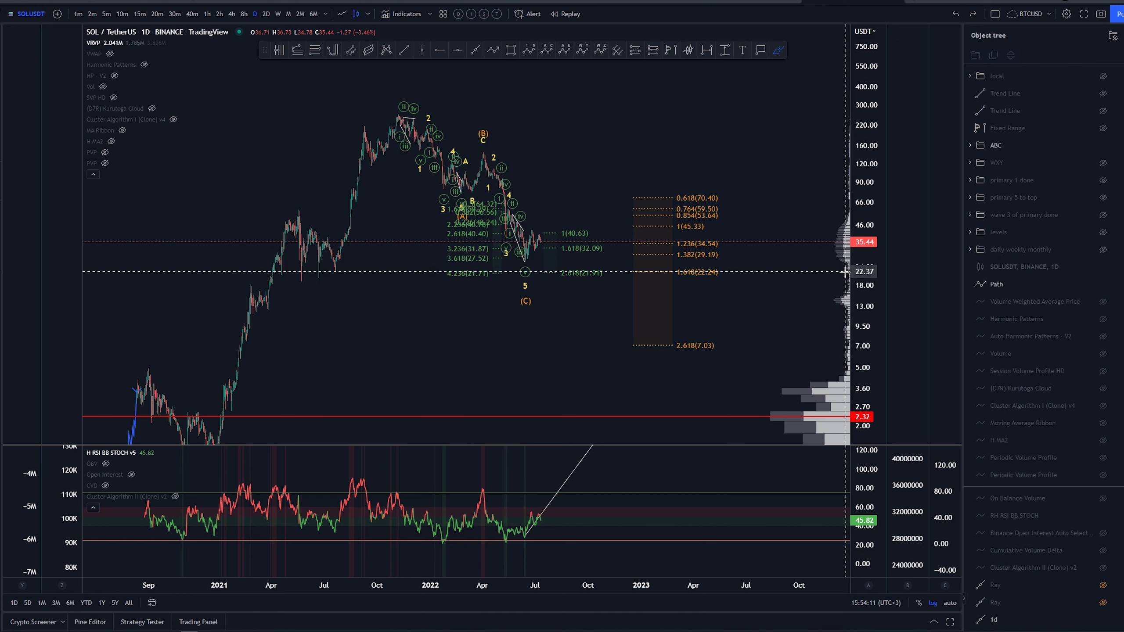
left_click_drag(843, 291, 844, 287)
key("Delete")
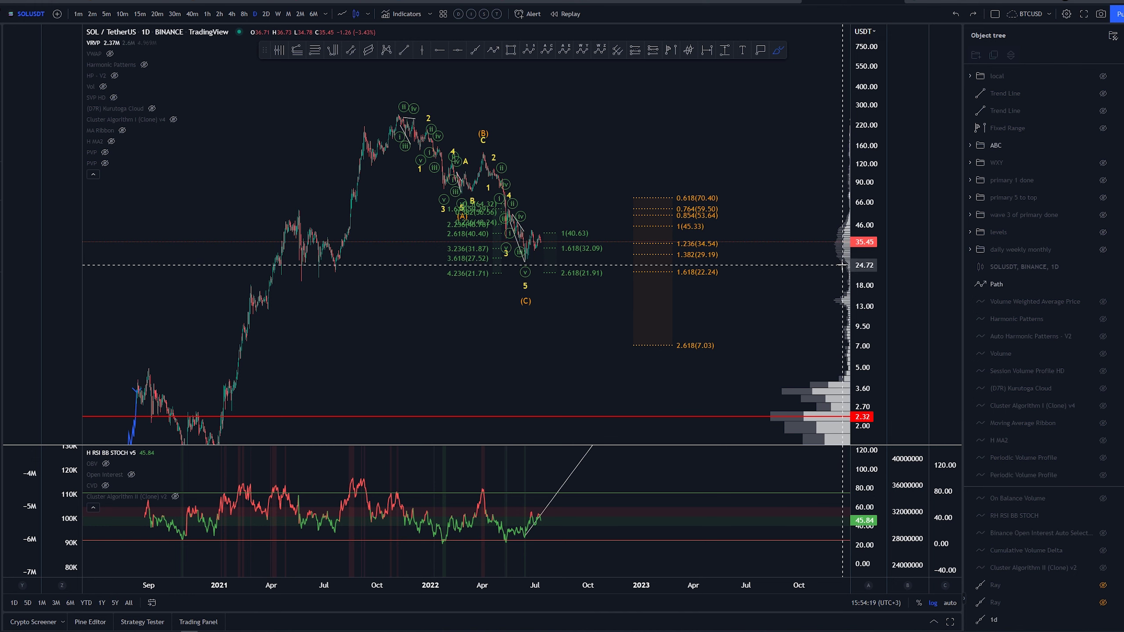
mouse_move(254, 287)
left_mouse_down()
mouse_move(268, 287)
mouse_move(252, 305)
left_mouse_up()
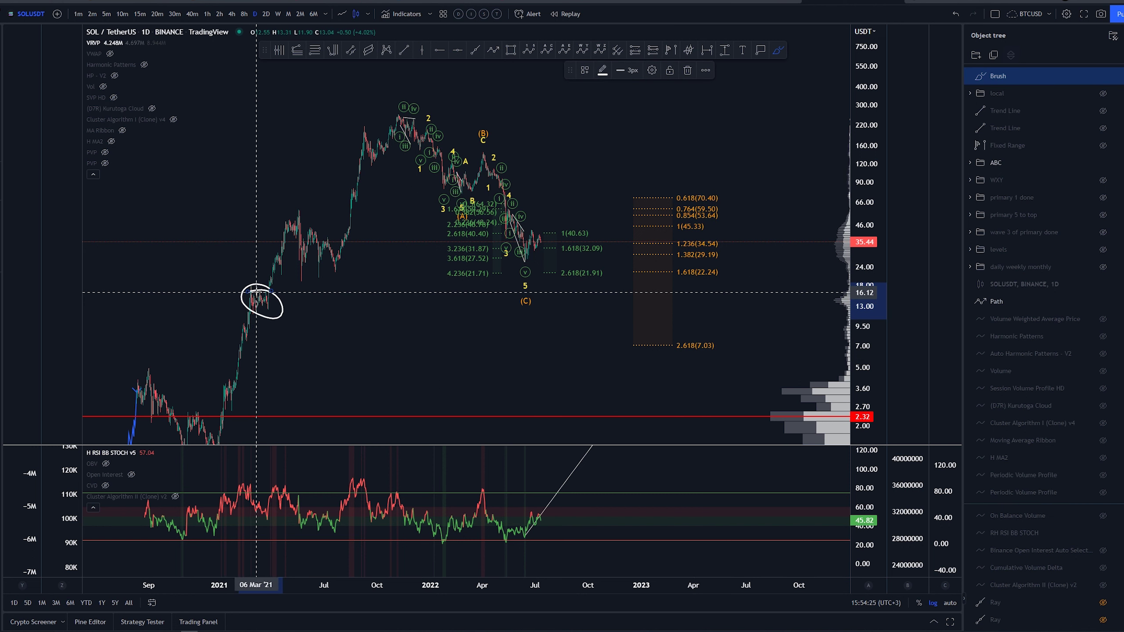
key("ctrl+z")
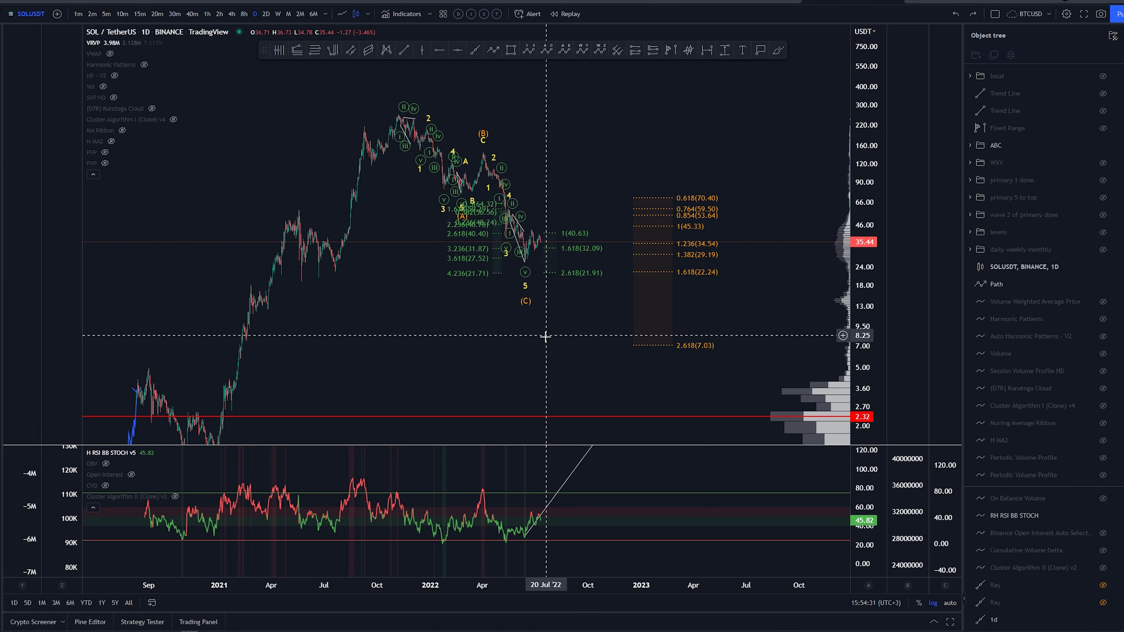
Hide the ABC wave count, then show and select the WXY wave count.
left_click(1102, 146)
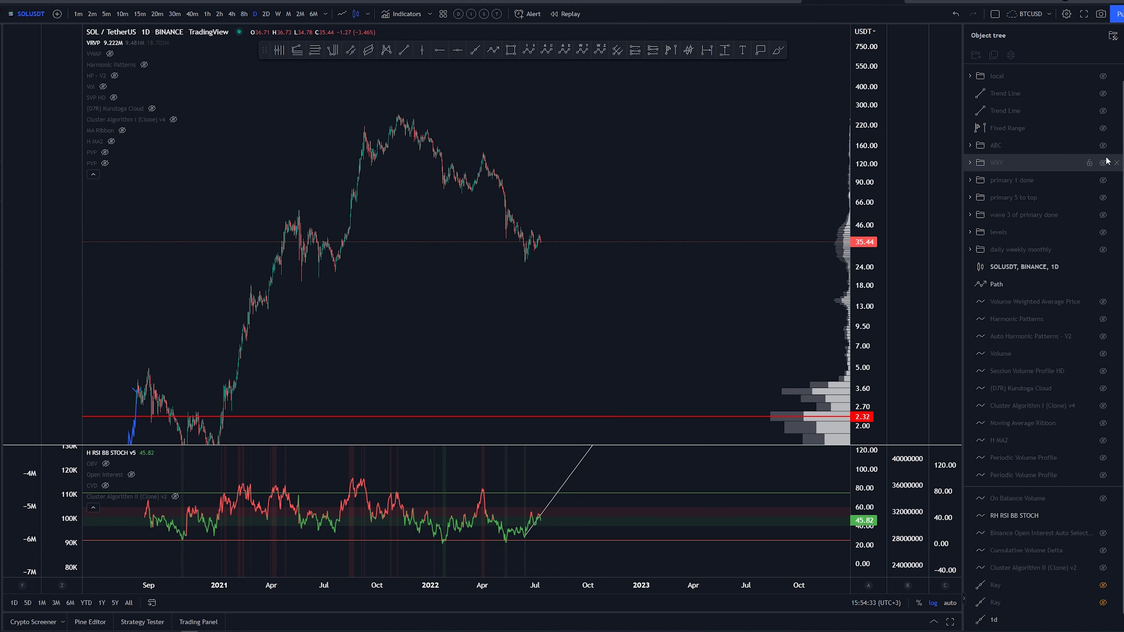
left_click(1103, 162)
left_click(1062, 163)
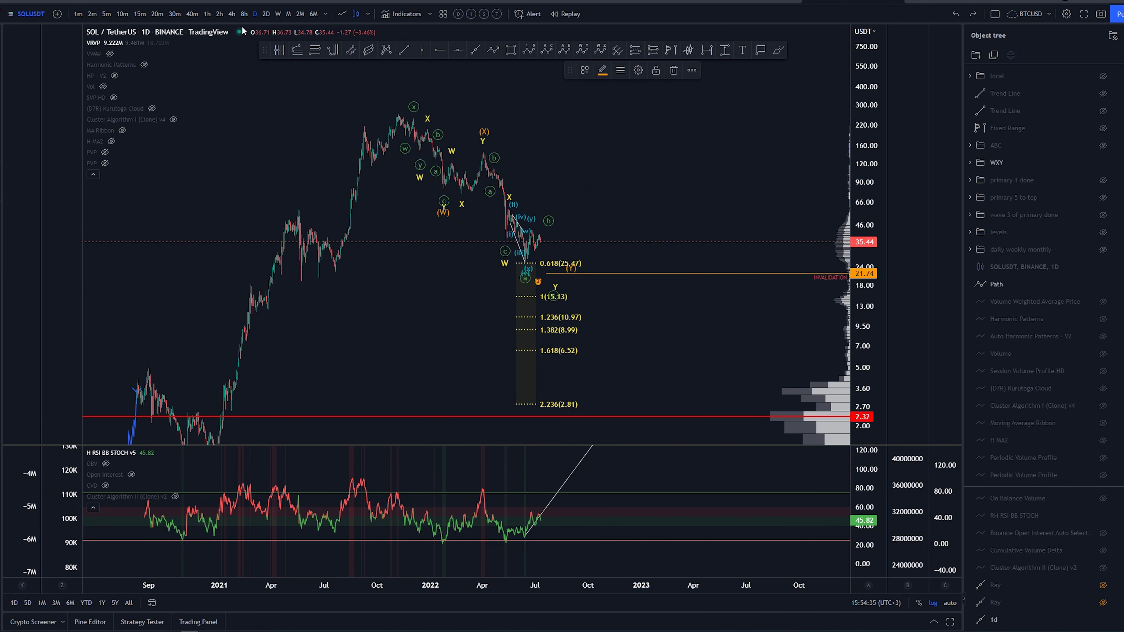
Switch to 2-hour candles, hide the visible range volume profile and pan to the latest candles.
left_click(220, 13)
scroll(418, 118, "down", 5)
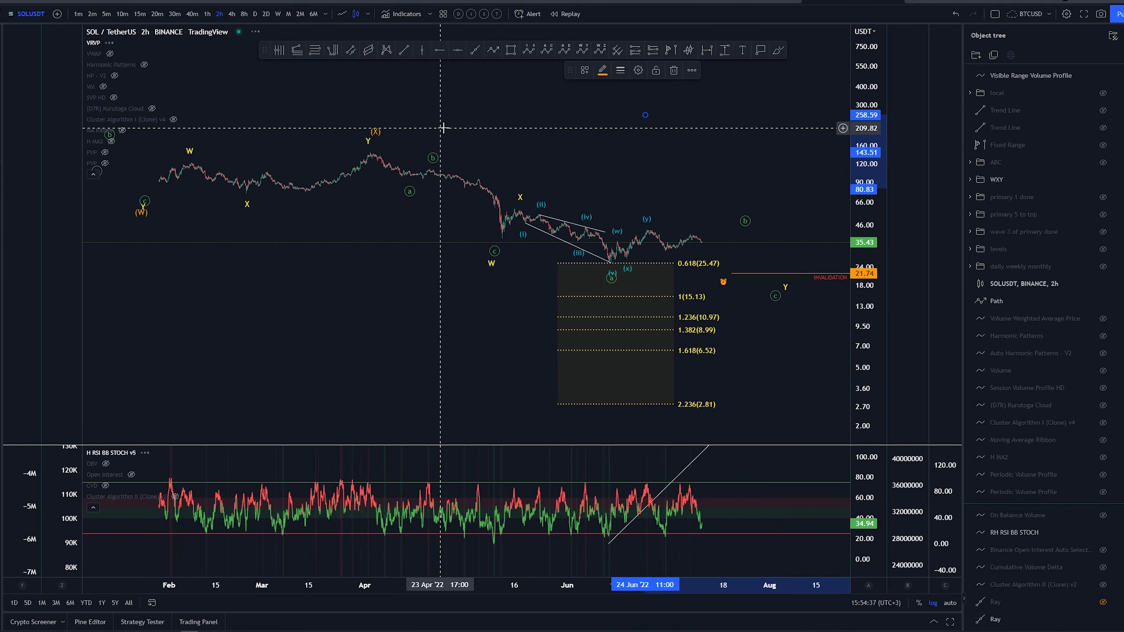
left_click_drag(864, 328, 862, 88)
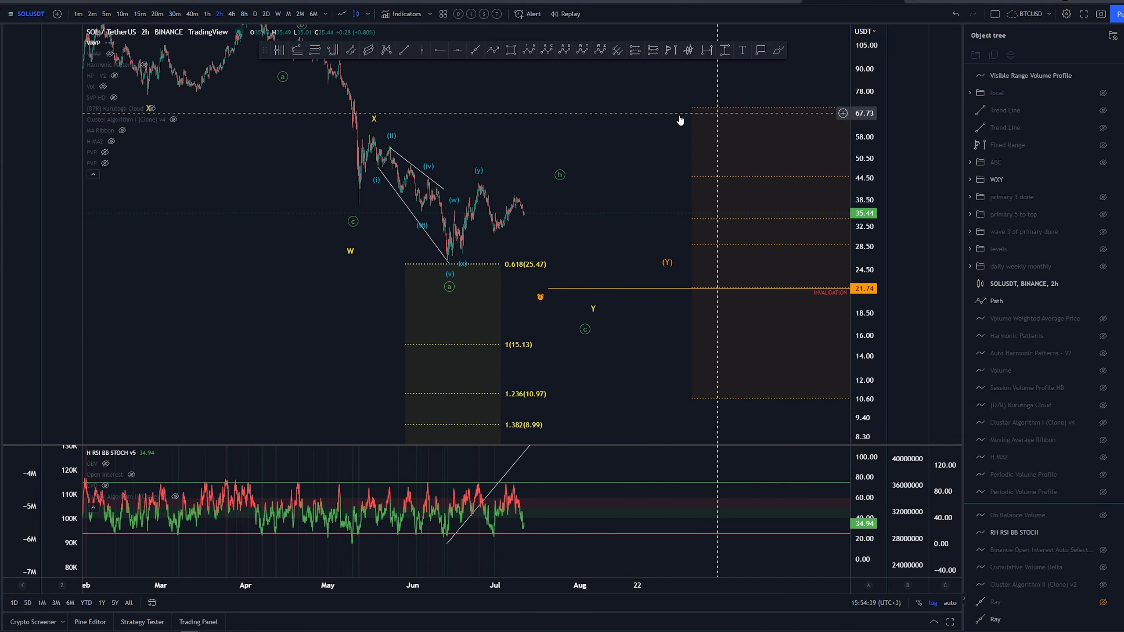
left_click_drag(651, 120, 689, 146)
left_click(109, 44)
scroll(690, 146, "up", 4)
left_click_drag(527, 116, 662, 122)
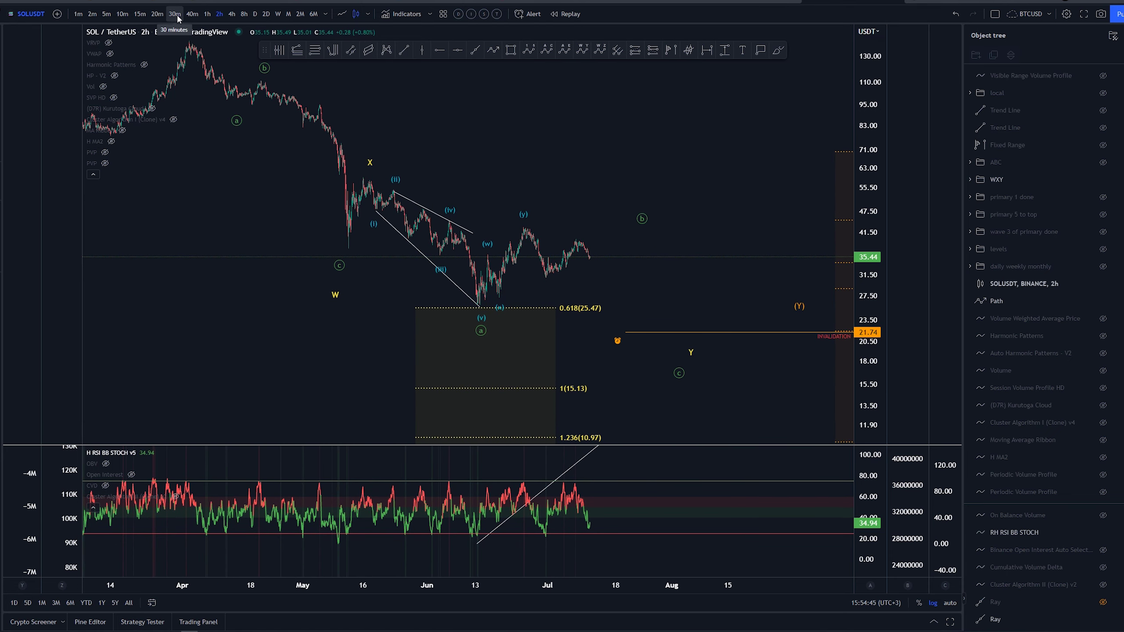
Switch SOL/USDT to 30-minute candles and pan to view the wave labels.
left_click(175, 14)
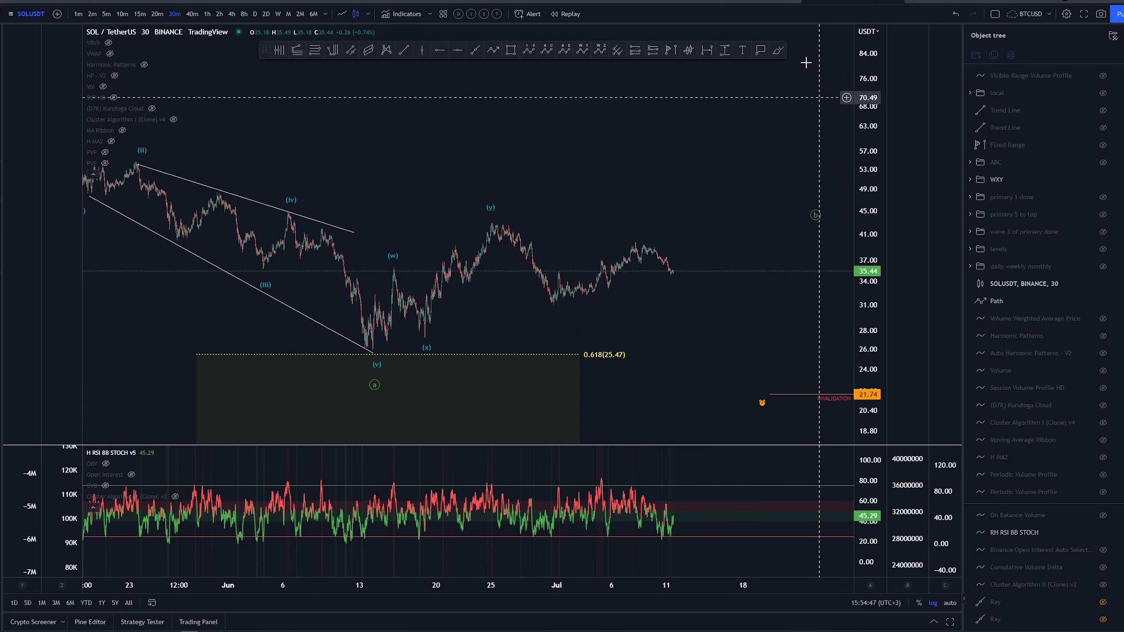
left_click_drag(658, 146, 597, 71)
mouse_move(640, 109)
left_mouse_down()
mouse_move(612, 145)
mouse_move(575, 150)
left_mouse_up()
Sketch and undo brush strokes near wave (w) and from (x) to (y), then leave brush mode.
left_click(778, 51)
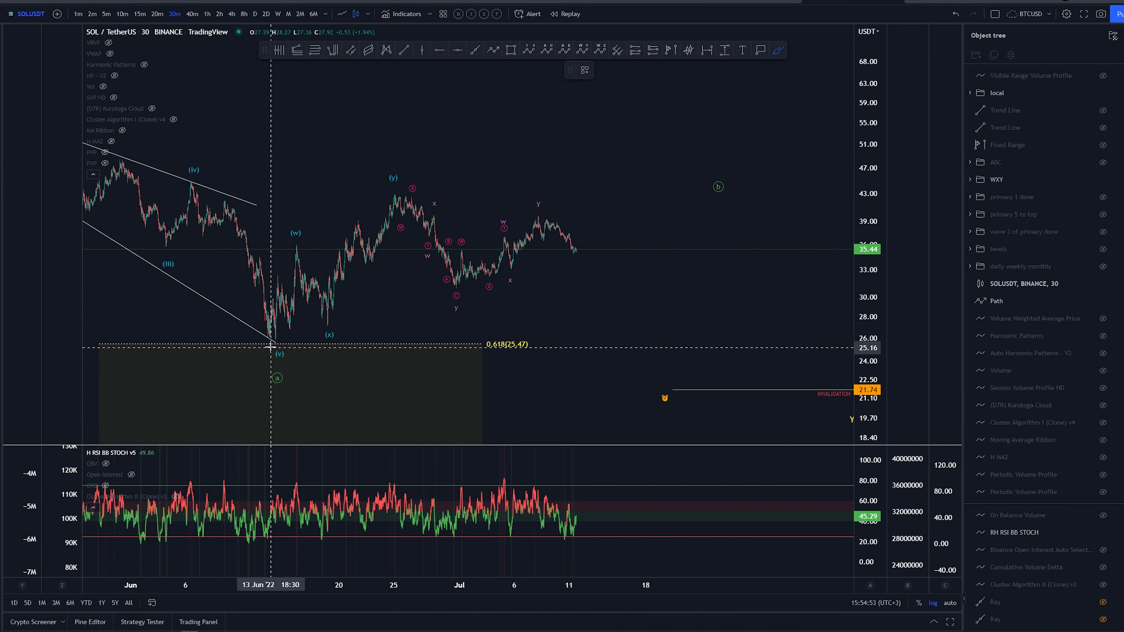
mouse_move(282, 239)
left_mouse_down()
mouse_move(313, 274)
mouse_move(328, 325)
mouse_move(353, 228)
mouse_move(394, 183)
left_mouse_up()
key("ctrl+z")
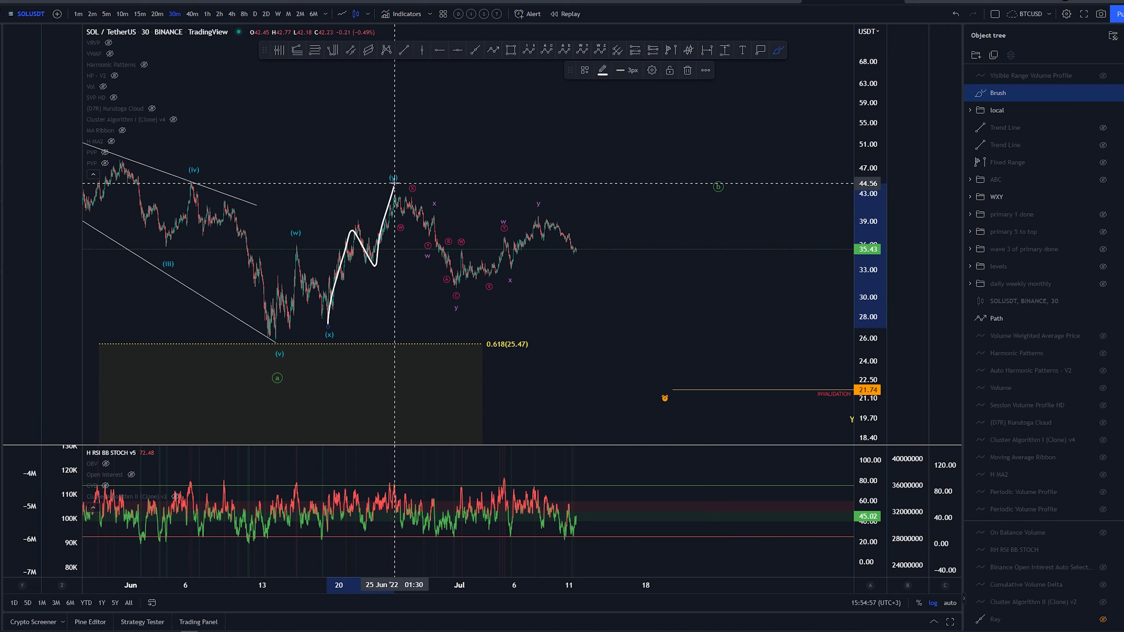
key("ctrl+z")
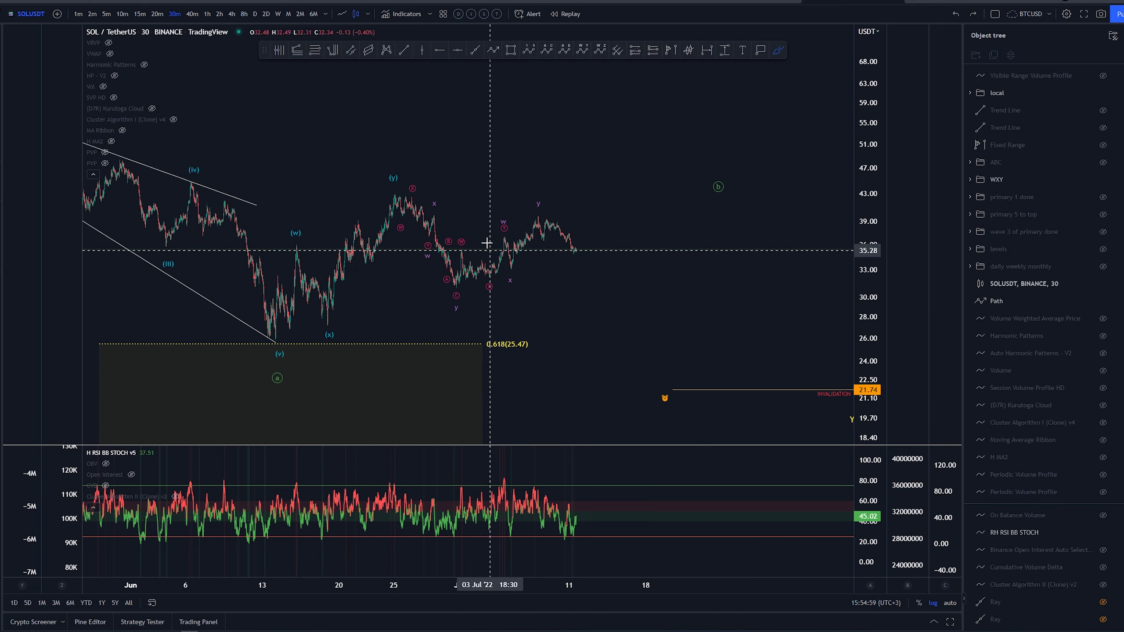
key("Escape")
left_click_drag(620, 166, 656, 170)
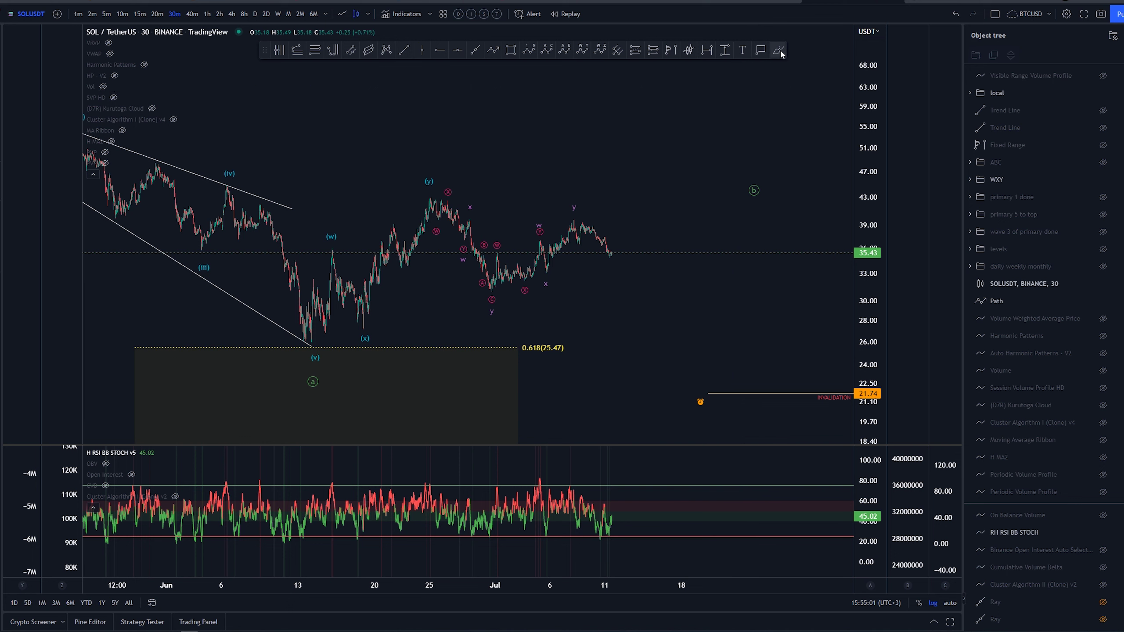
Try and undo a brush arc from the (y) peak to (b), then stretch and pan the chart.
left_click(778, 50)
mouse_move(744, 184)
left_mouse_down()
mouse_move(544, 136)
mouse_move(434, 162)
left_mouse_up()
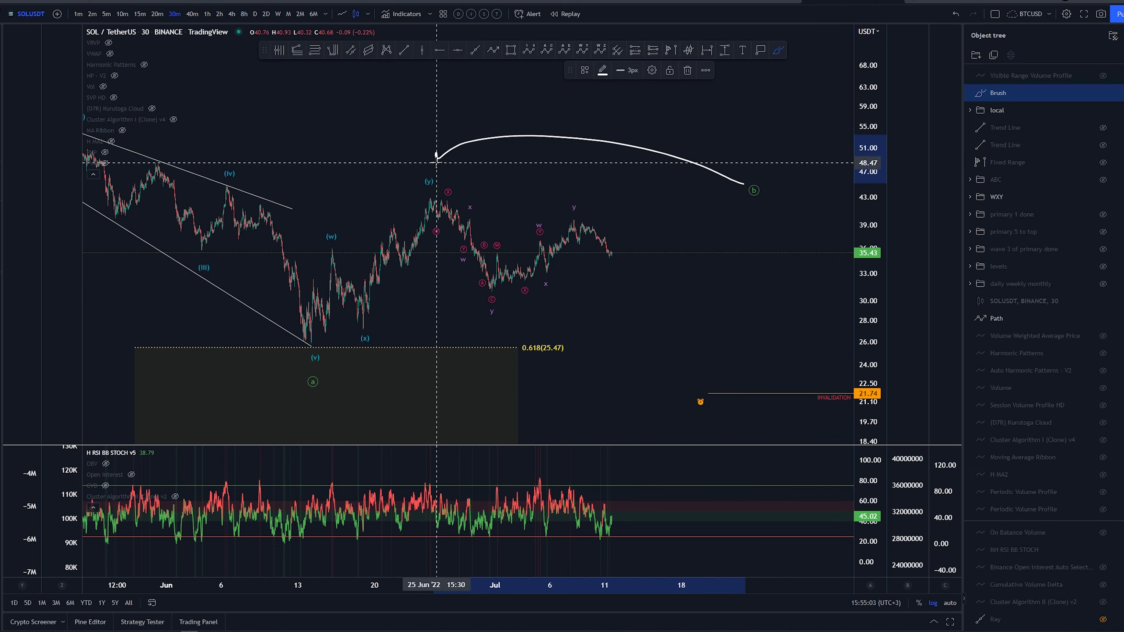
key("ctrl+z")
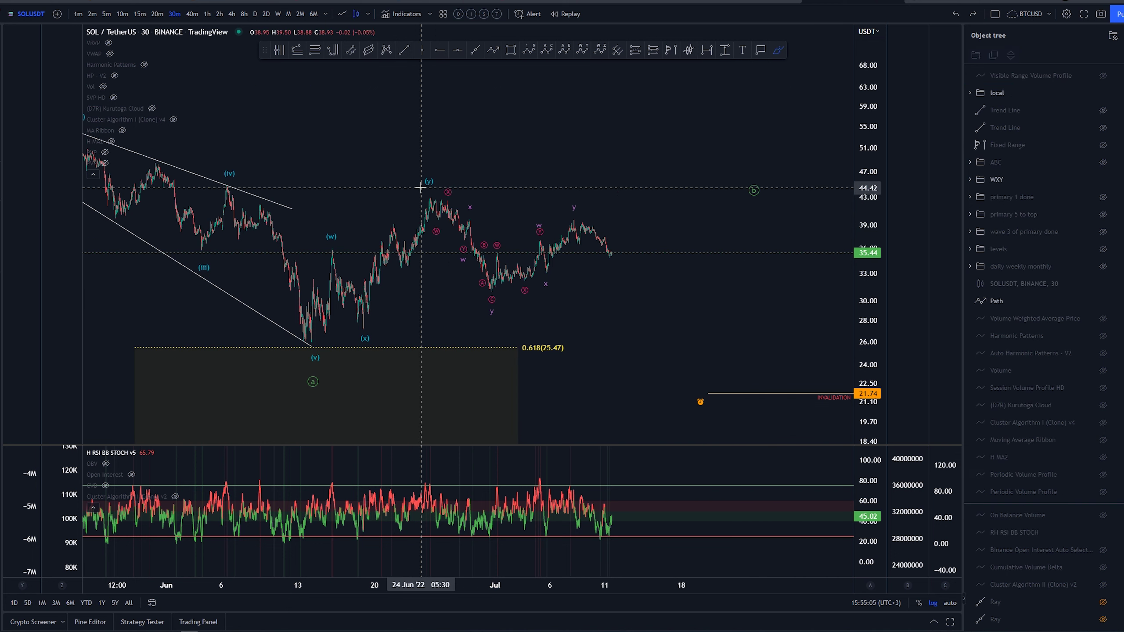
scroll(526, 232, "up", 1)
left_click_drag(861, 331, 854, 239)
left_click_drag(747, 309, 772, 281)
Reframe the chart and try, then undo, a brush zigzag from the (v) low to (y).
left_click(778, 50)
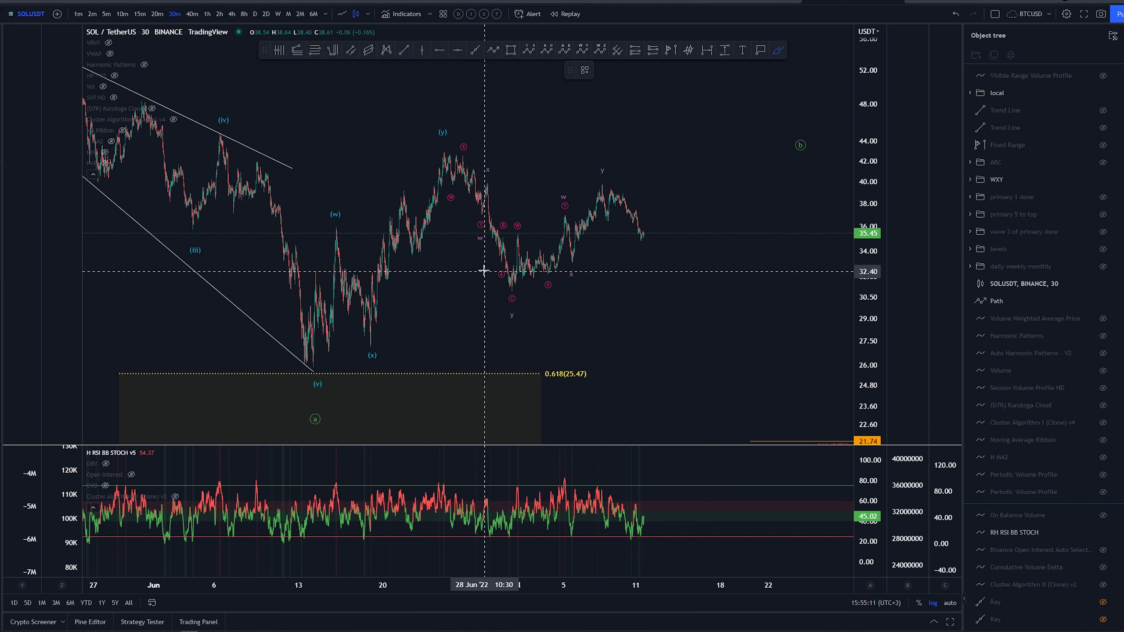
scroll(431, 301, "up", 3)
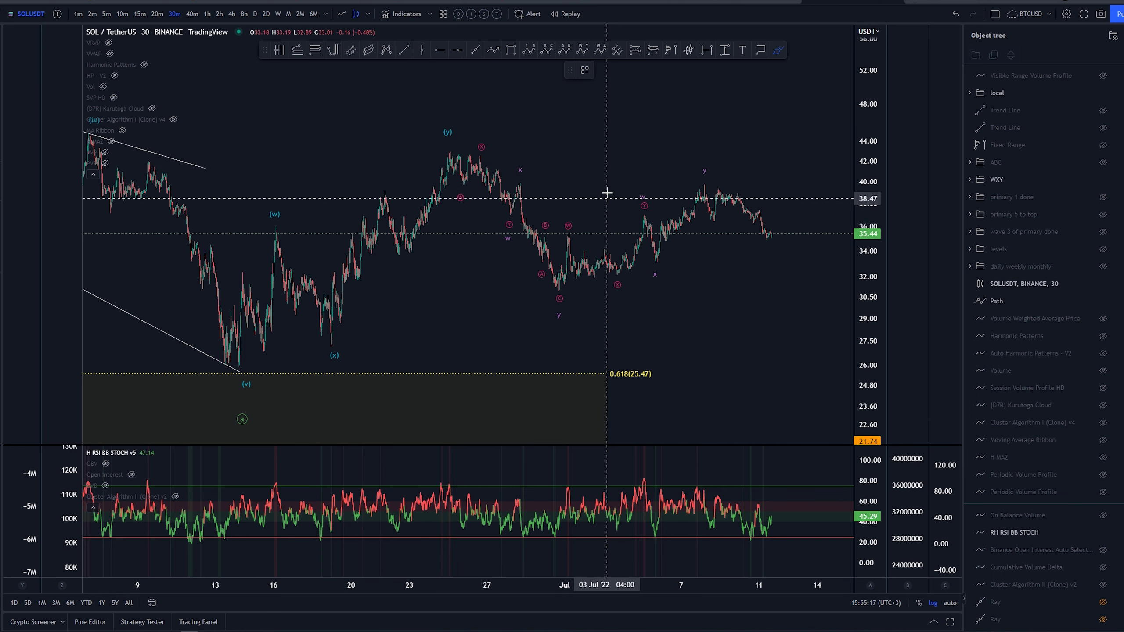
scroll(592, 197, "up", 1)
left_click_drag(594, 155, 543, 128)
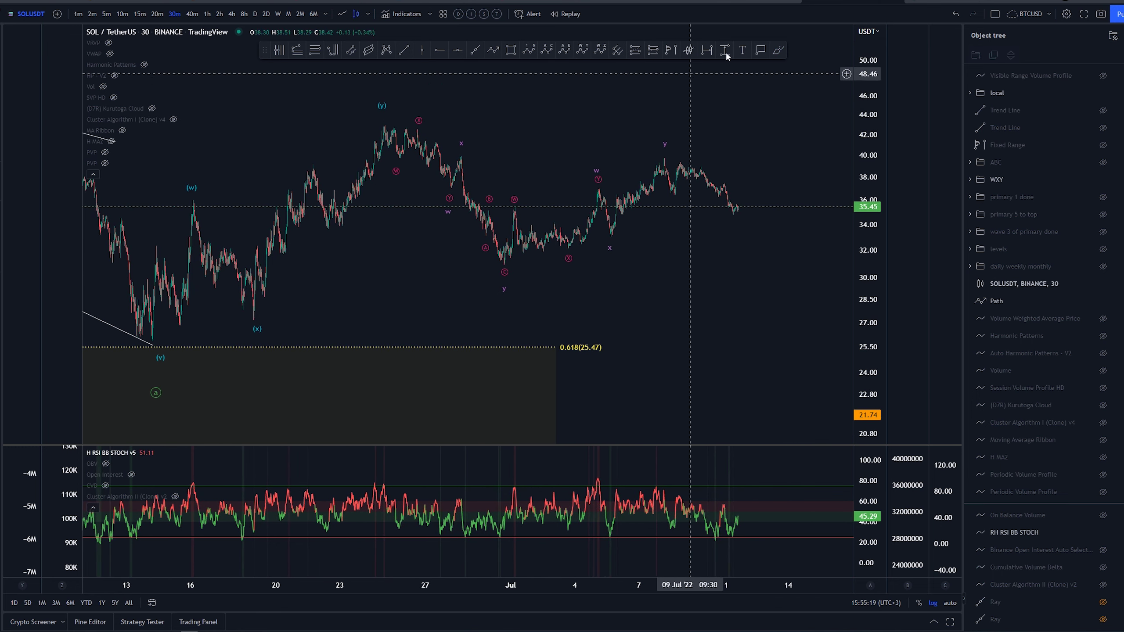
left_click(778, 50)
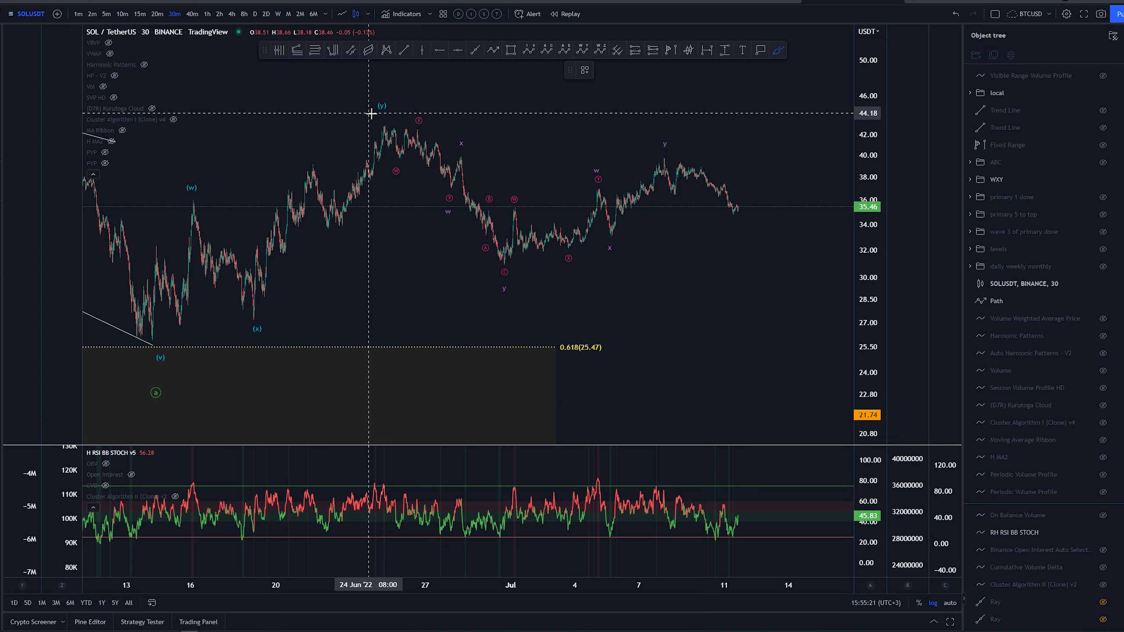
mouse_move(158, 335)
left_mouse_down()
mouse_move(293, 293)
mouse_move(382, 146)
mouse_move(406, 136)
left_mouse_up()
key("ctrl+z")
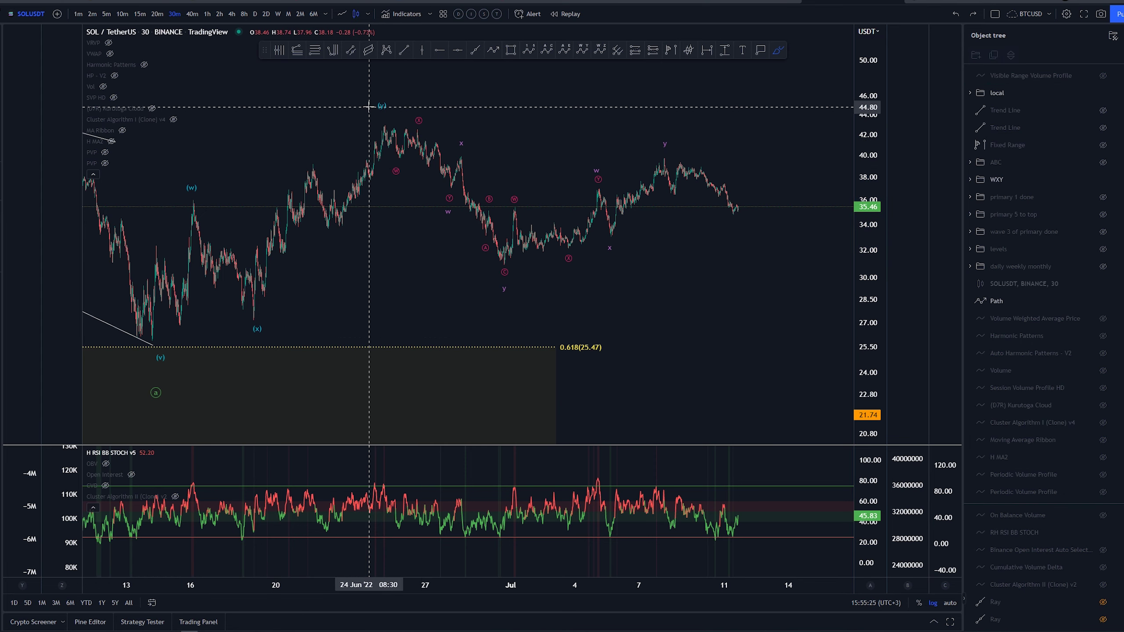
Exit brush drawing, zoom out and pan the chart left and up.
scroll(619, 283, "down", 3)
key("Escape")
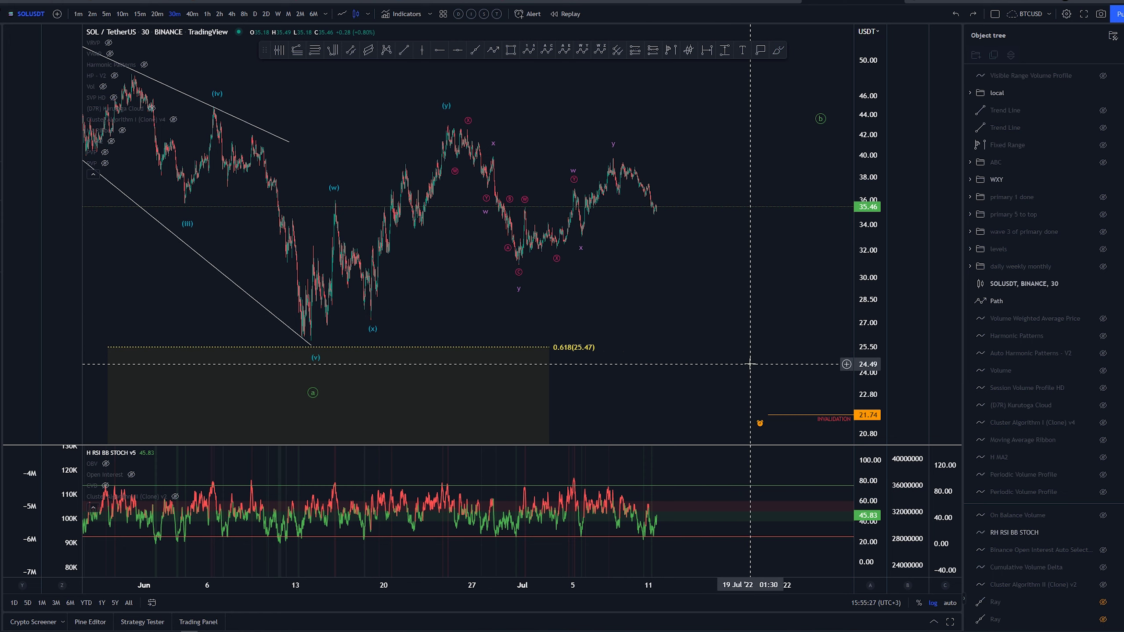
scroll(750, 365, "down", 1)
left_click_drag(751, 338, 663, 316)
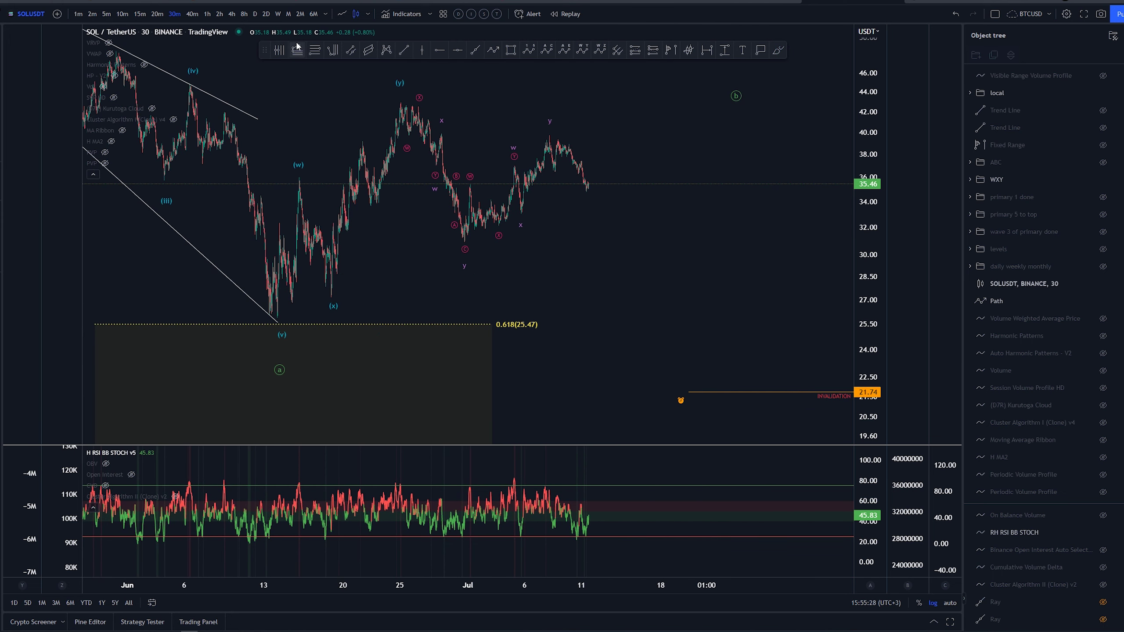
left_click(333, 52)
Cancel the Fib drawing and try, then undo, a freehand circle around the recent price action.
key("Escape")
left_click(778, 50)
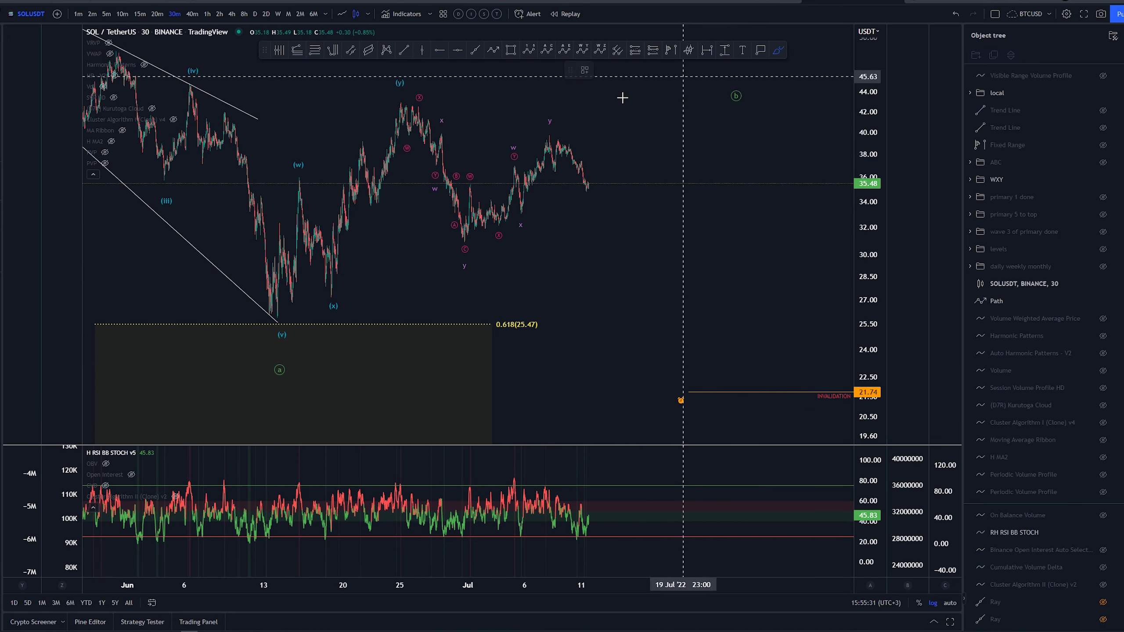
mouse_move(550, 98)
left_mouse_down()
mouse_move(464, 265)
mouse_move(613, 255)
left_mouse_up()
key("ctrl+z")
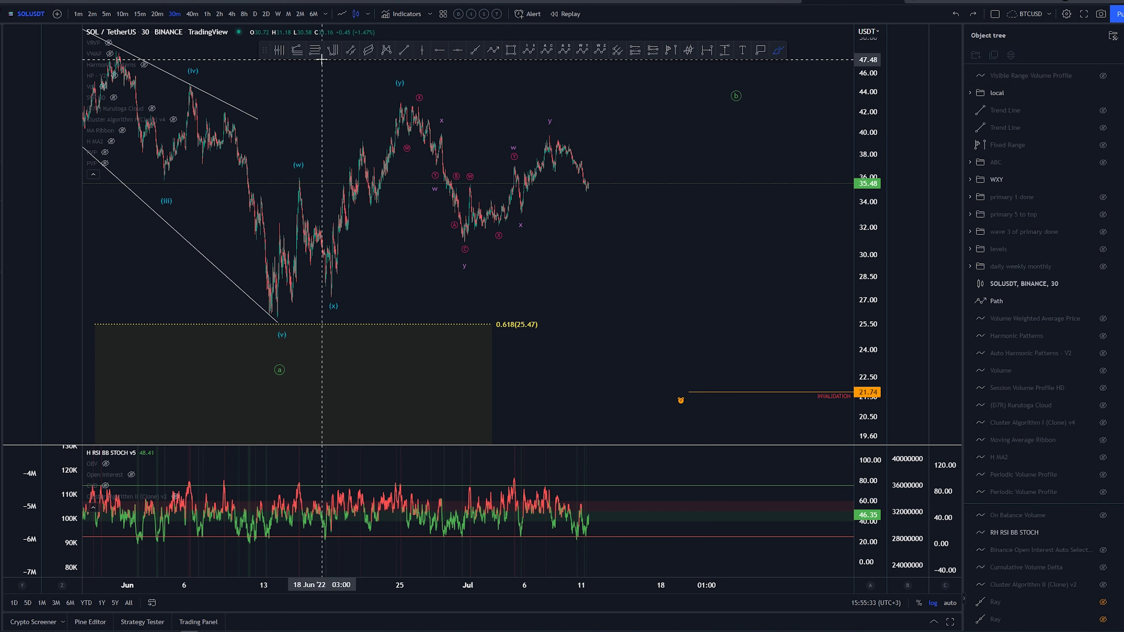
Add a Trend-Based Fib Time anchored near 25 June, 30 June and 8 July.
left_click(333, 50)
left_click(400, 241)
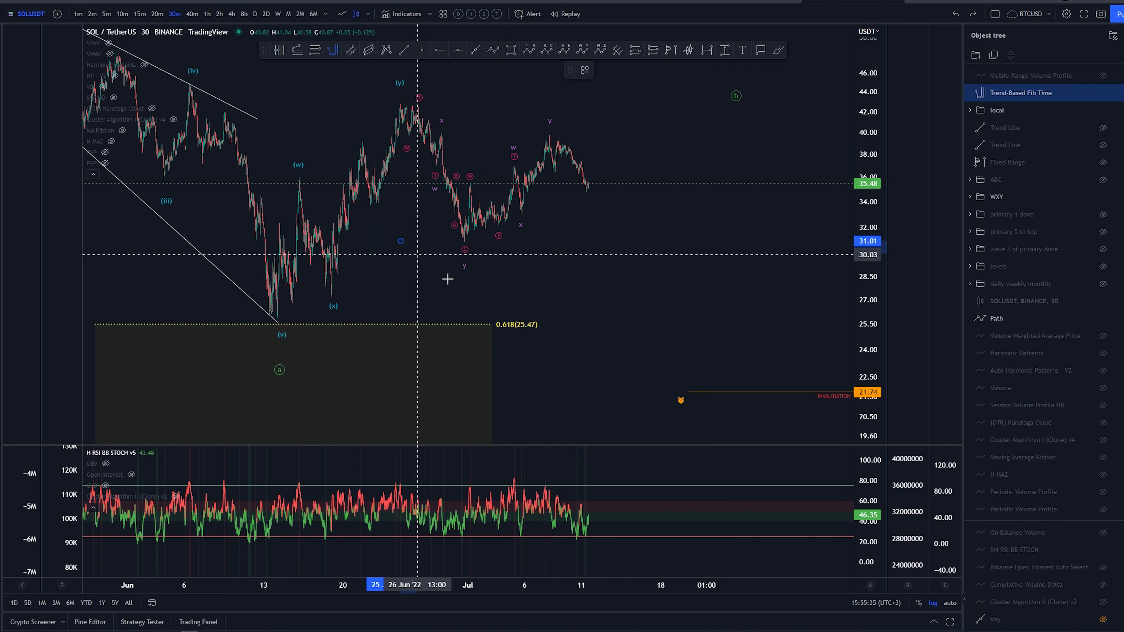
left_click(464, 301)
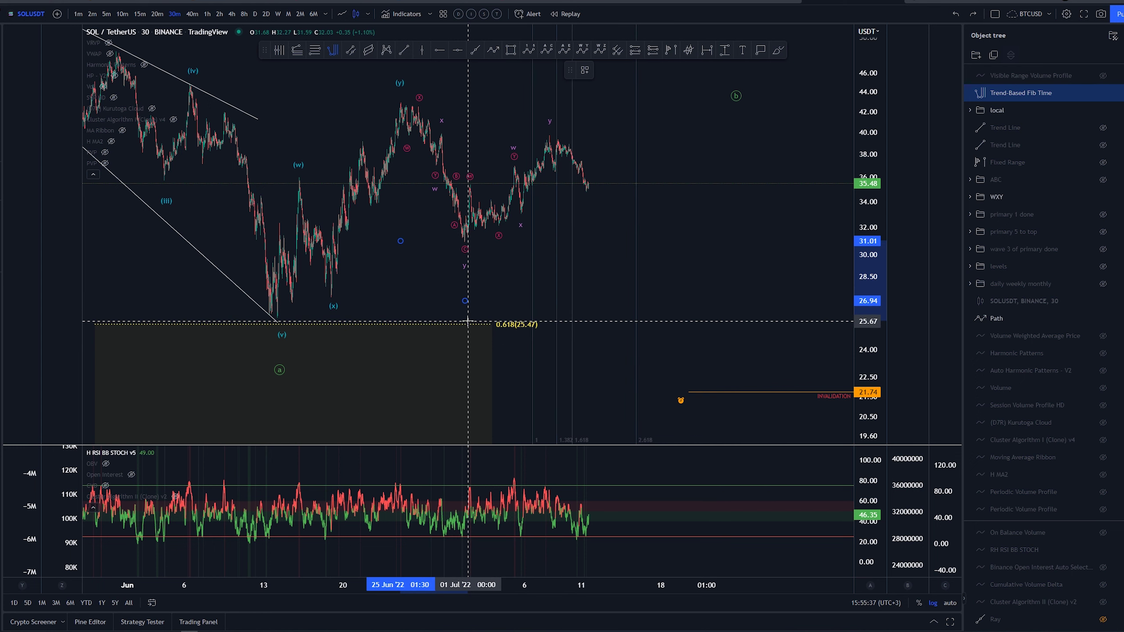
left_click(550, 303)
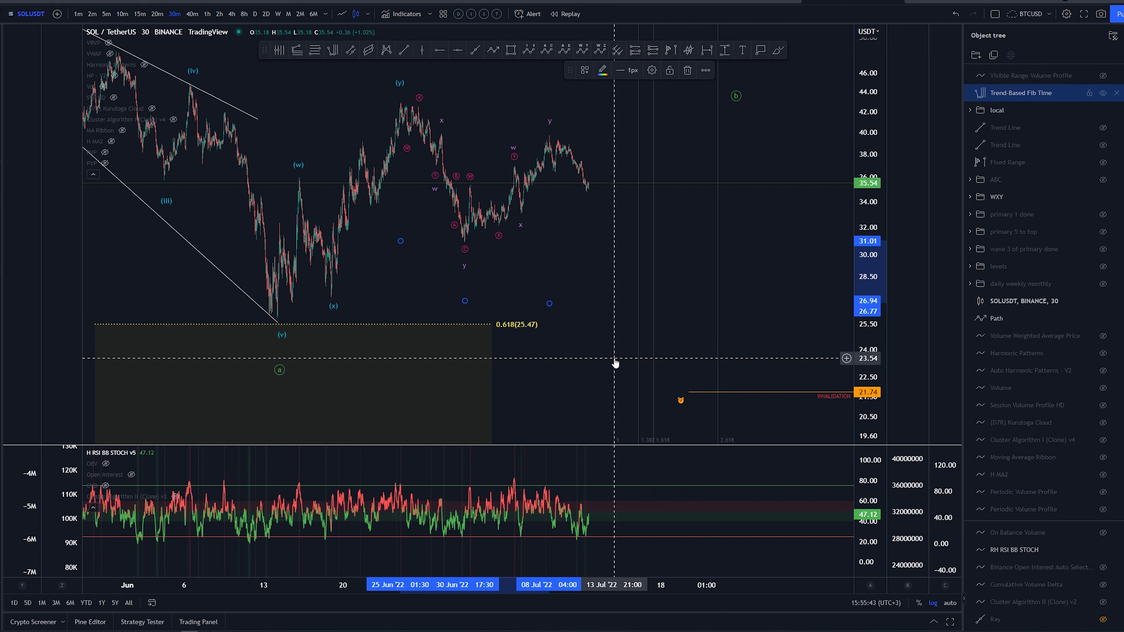
left_click(781, 52)
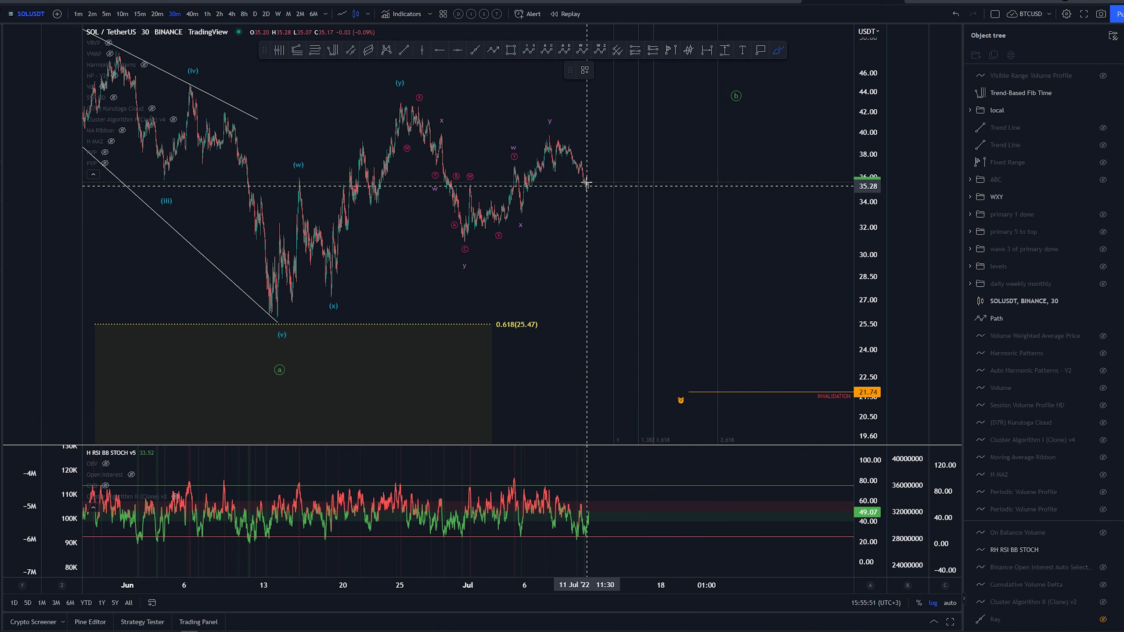
left_click_drag(587, 183, 615, 266)
key("ctrl+z")
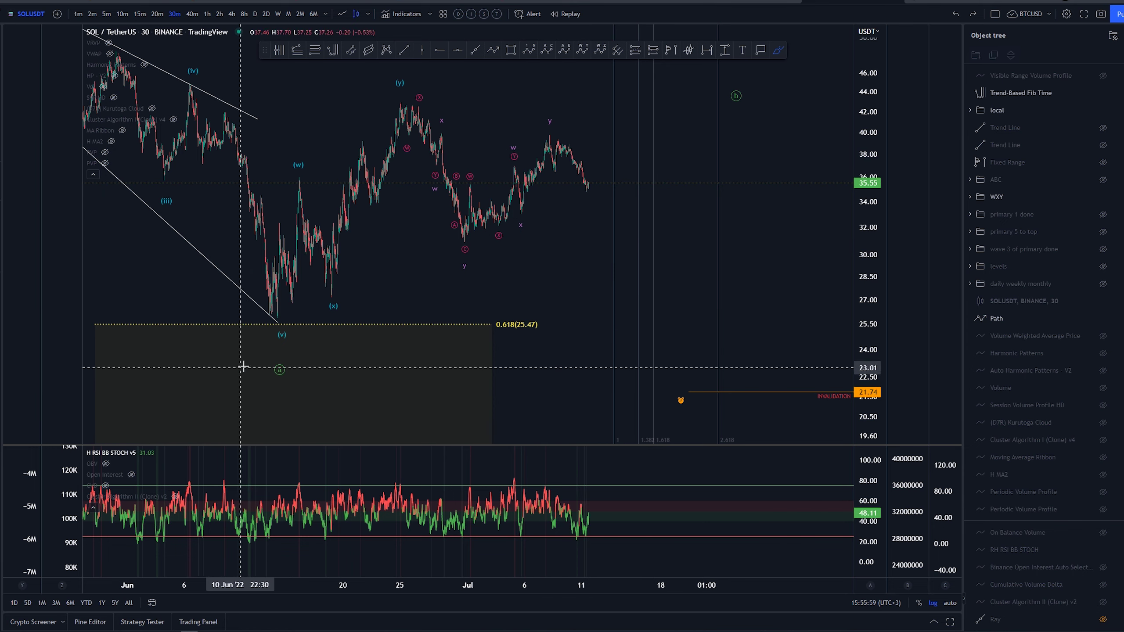
mouse_move(265, 334)
left_mouse_down()
mouse_move(293, 163)
mouse_move(392, 151)
mouse_move(398, 93)
mouse_move(624, 248)
mouse_move(617, 236)
left_mouse_up()
key("ctrl+z")
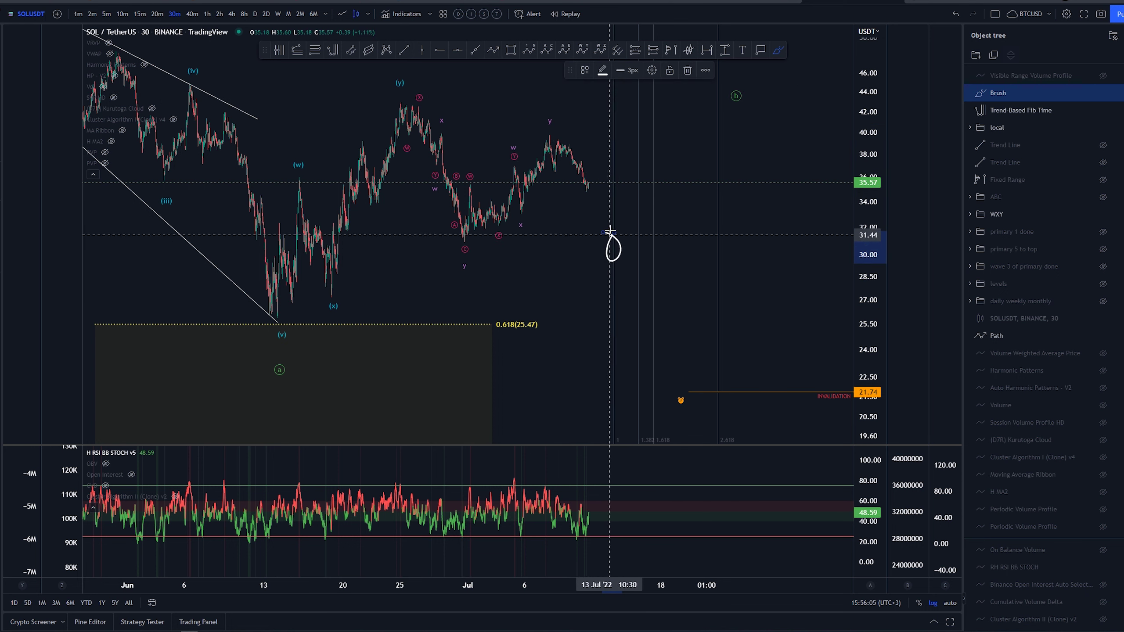
key("ctrl+z")
mouse_move(397, 103)
left_mouse_down()
mouse_move(509, 204)
mouse_move(613, 240)
left_mouse_up()
key("ctrl+z")
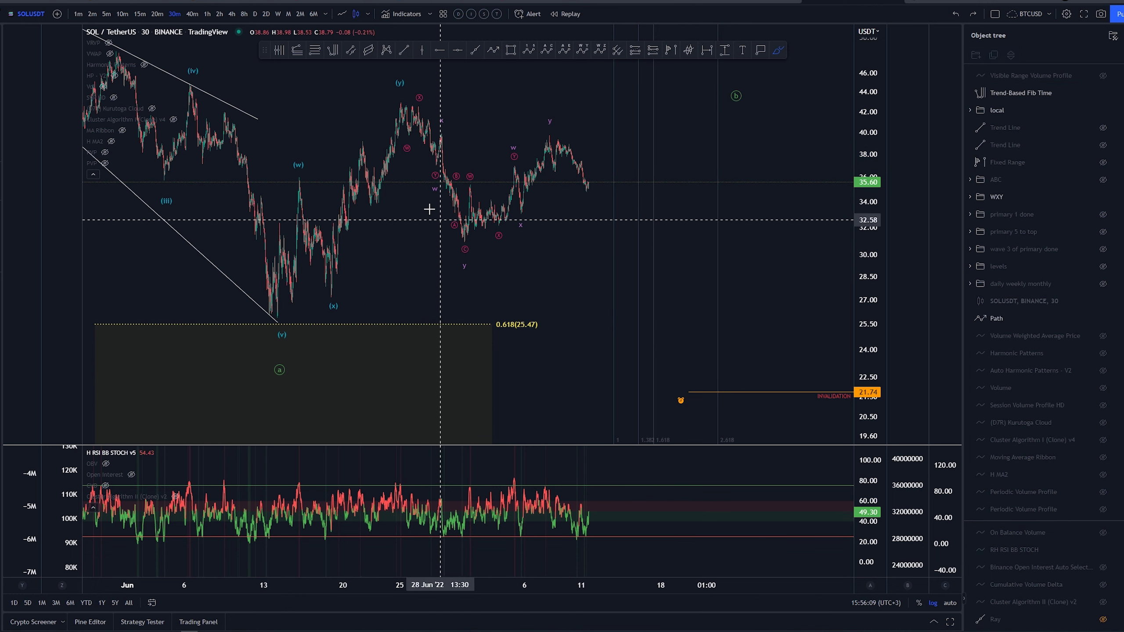
left_click(275, 333)
mouse_move(337, 226)
left_mouse_down()
mouse_move(401, 104)
mouse_move(642, 239)
mouse_move(758, 62)
left_mouse_up()
key("Escape")
mouse_move(802, 255)
left_mouse_down()
mouse_move(803, 311)
mouse_move(806, 297)
left_mouse_up()
scroll(815, 183, "down", 1)
left_click_drag(867, 186, 867, 246)
left_click_drag(830, 288, 804, 230)
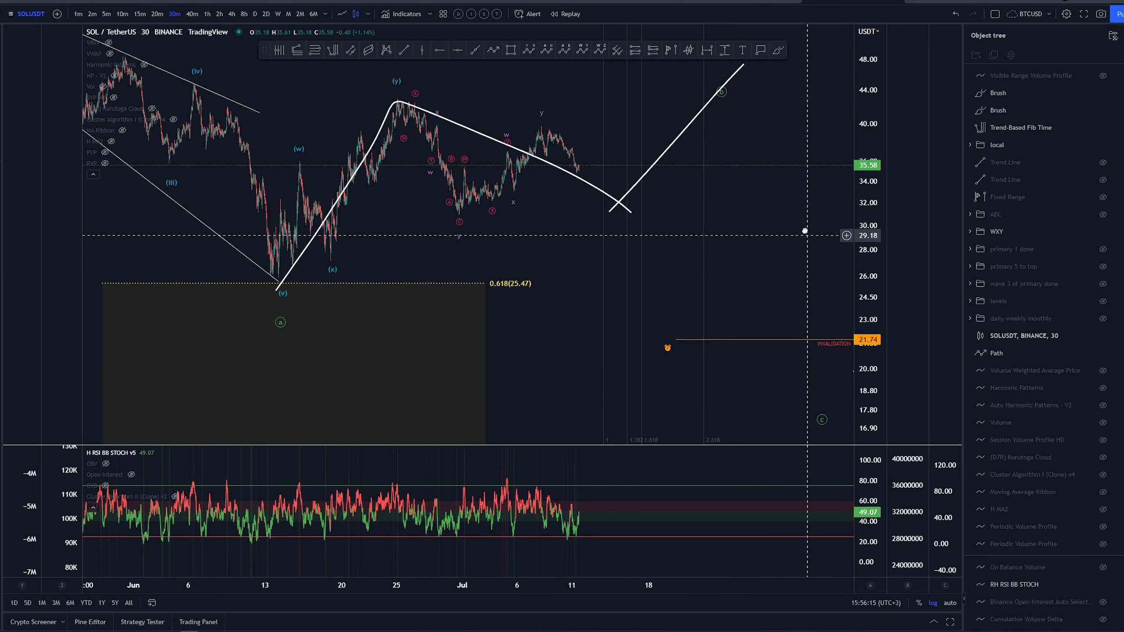
left_click(616, 193)
key("Delete")
left_click(616, 189)
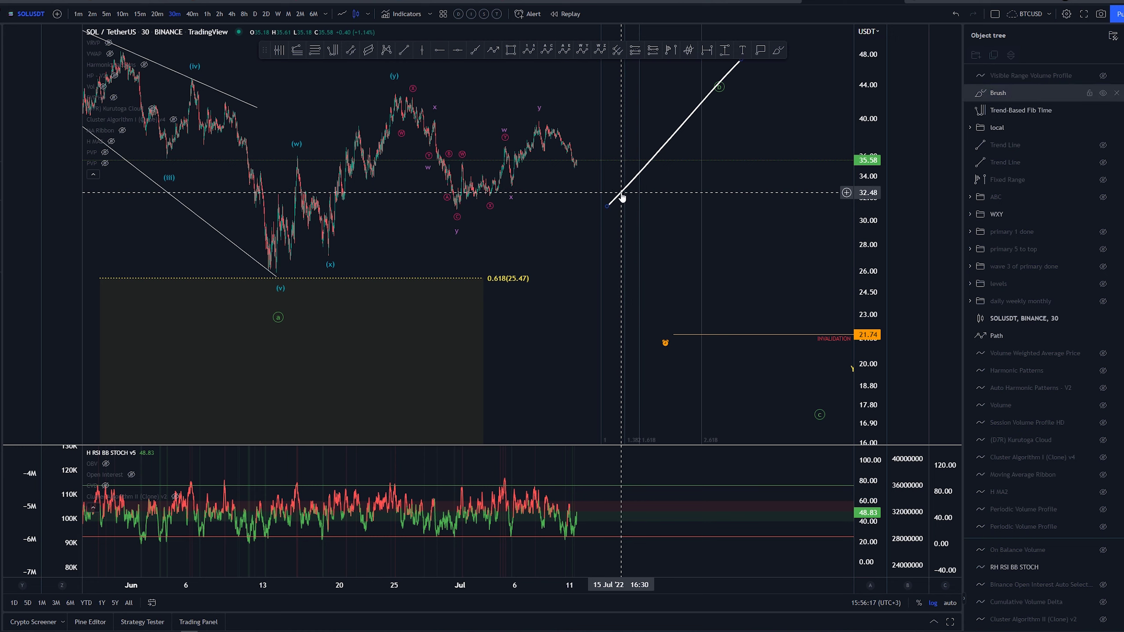
key("Delete")
left_click(778, 50)
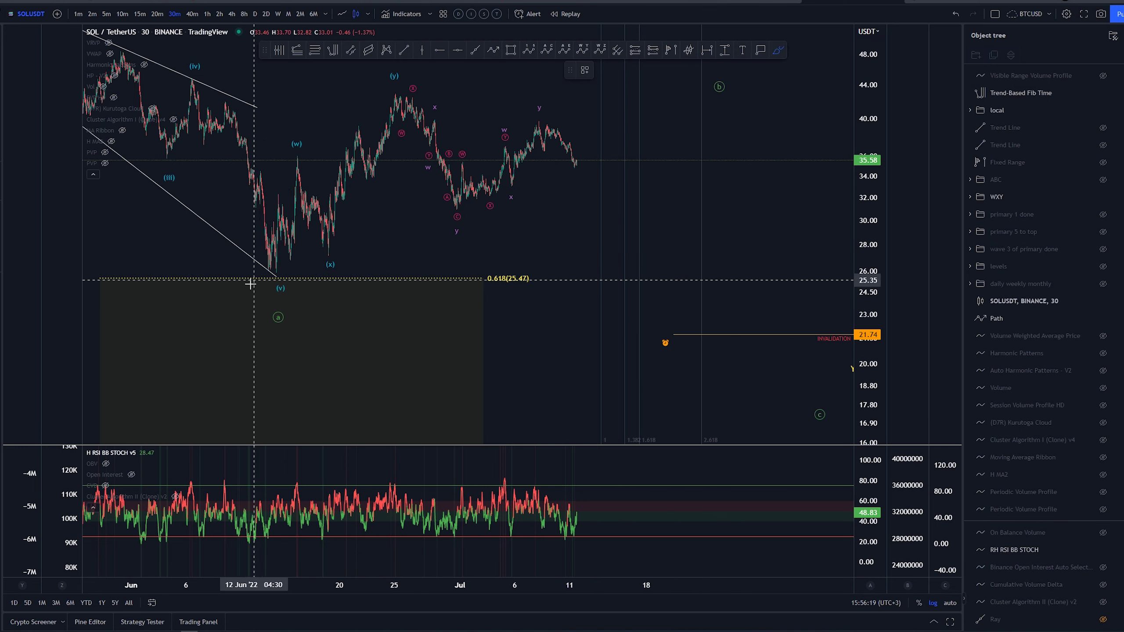
mouse_move(263, 290)
left_mouse_down()
mouse_move(297, 208)
mouse_move(327, 253)
mouse_move(400, 76)
left_mouse_up()
key("Delete")
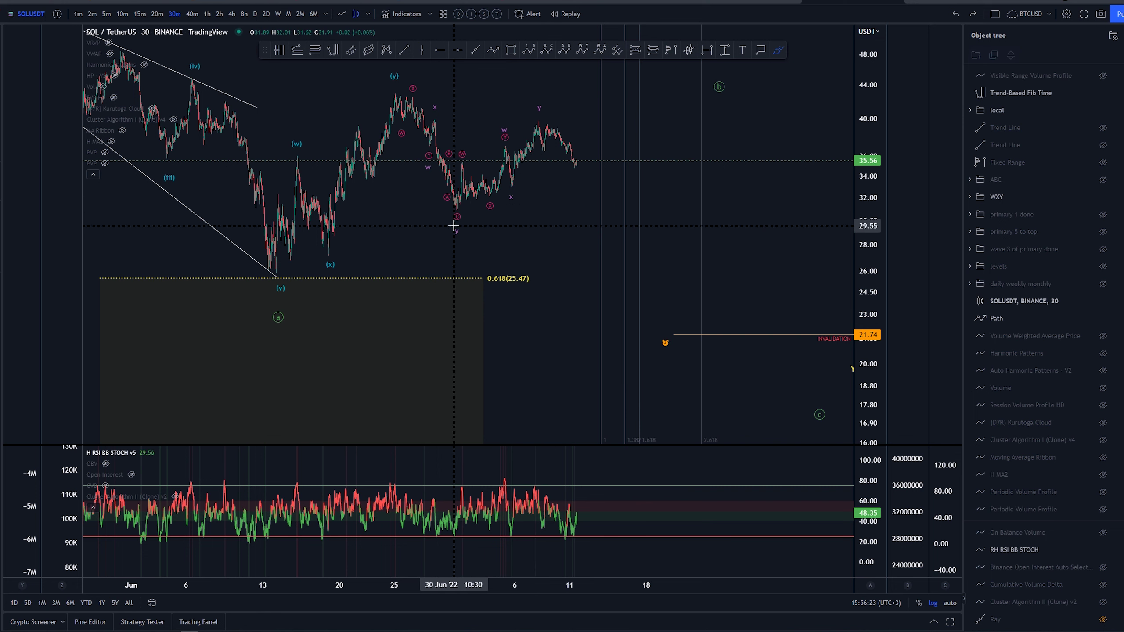
Bring higher prices into view and try, then delete, a brush stroke near the (y) peak.
left_click_drag(537, 244, 552, 302)
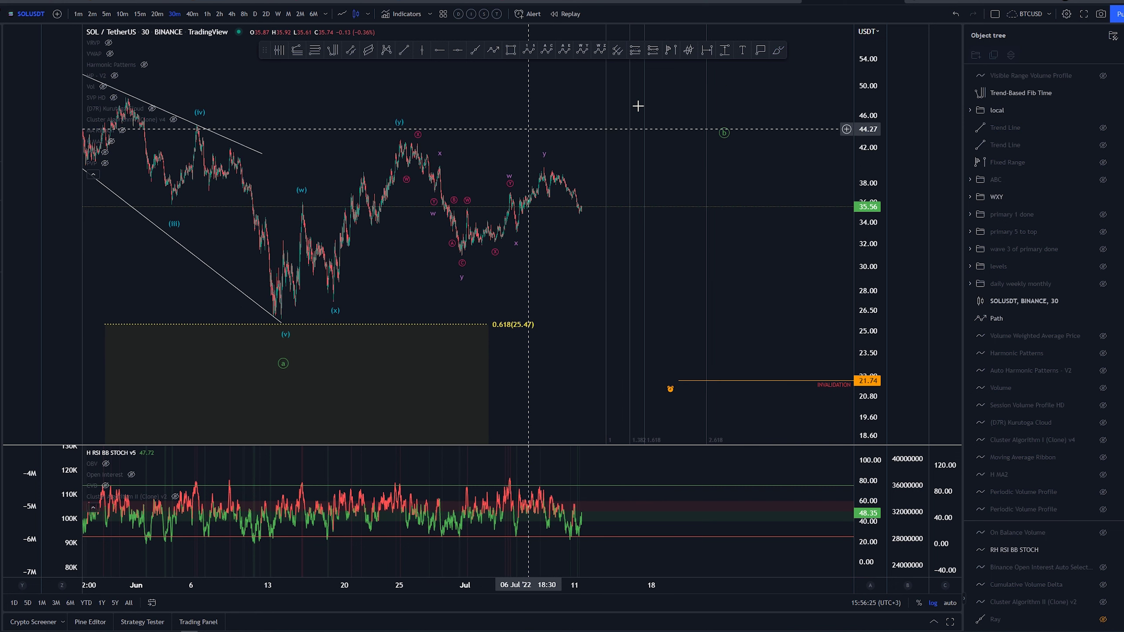
left_click(778, 49)
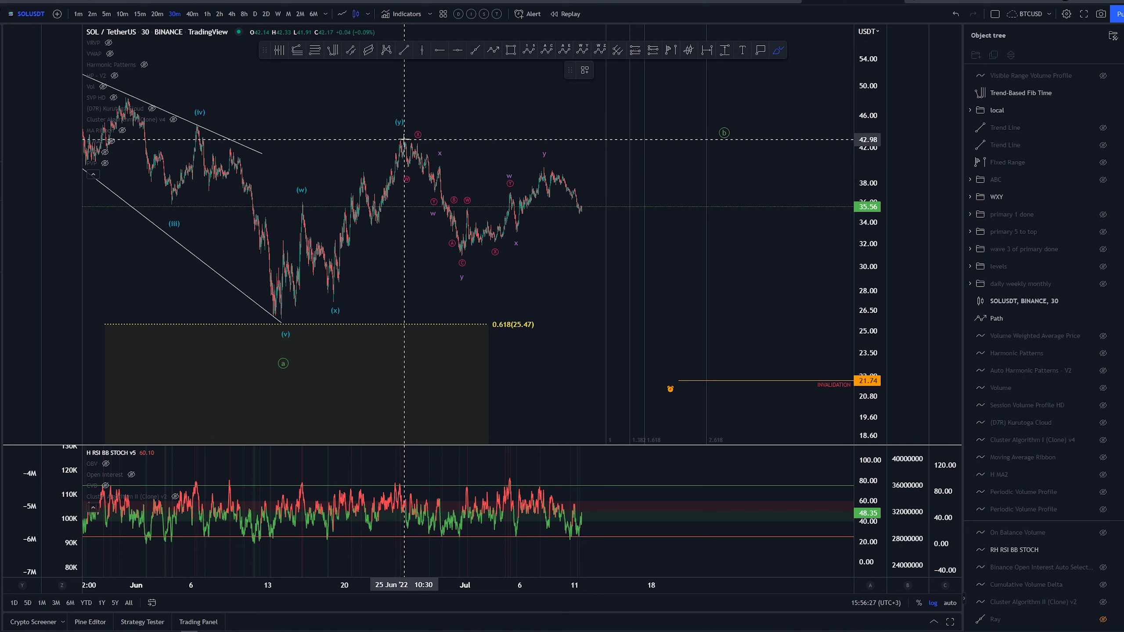
left_click_drag(403, 139, 407, 160)
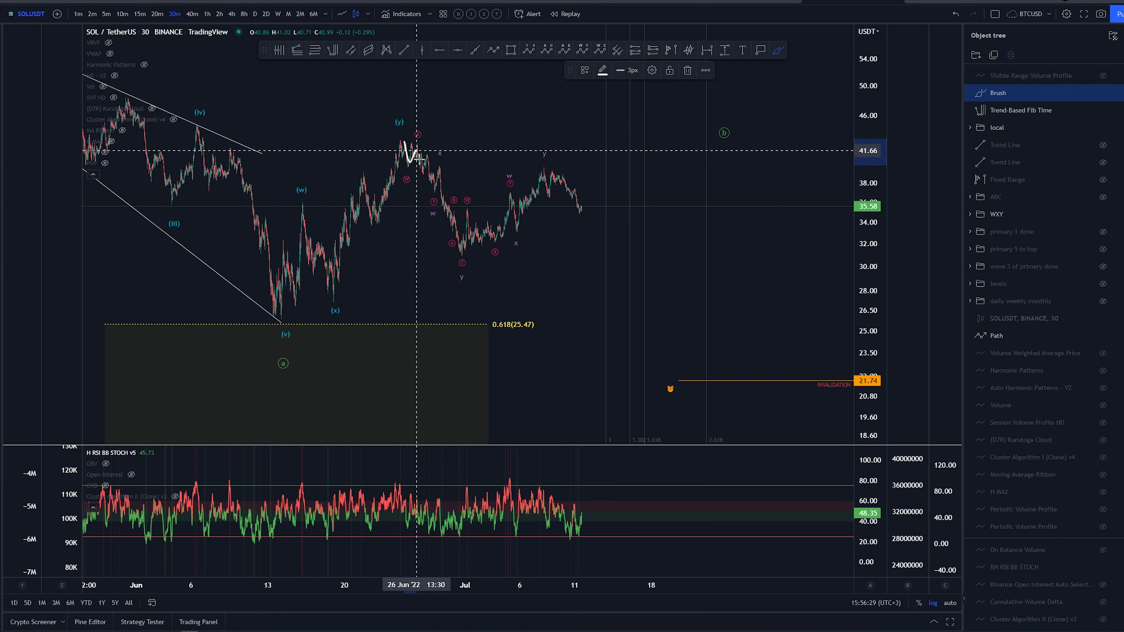
key("Delete")
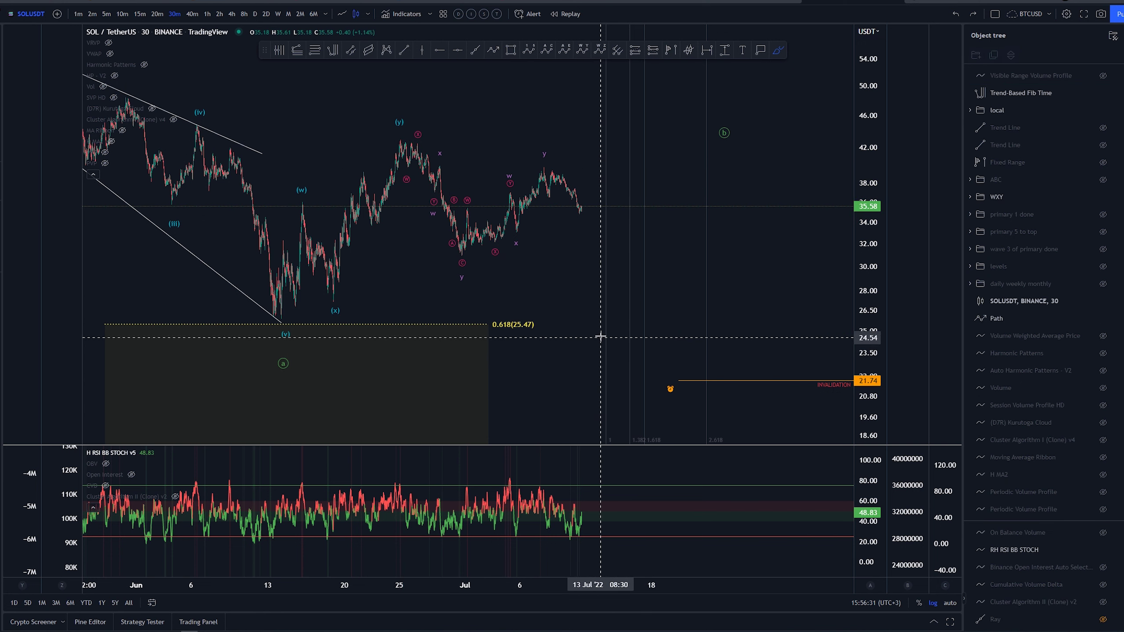
key("Escape")
Move the ABC count's wave (b) point slightly left and recentre the price action.
mouse_move(572, 263)
left_mouse_down()
mouse_move(427, 135)
mouse_move(529, 301)
mouse_move(487, 258)
mouse_move(507, 278)
left_mouse_up()
left_click(638, 115)
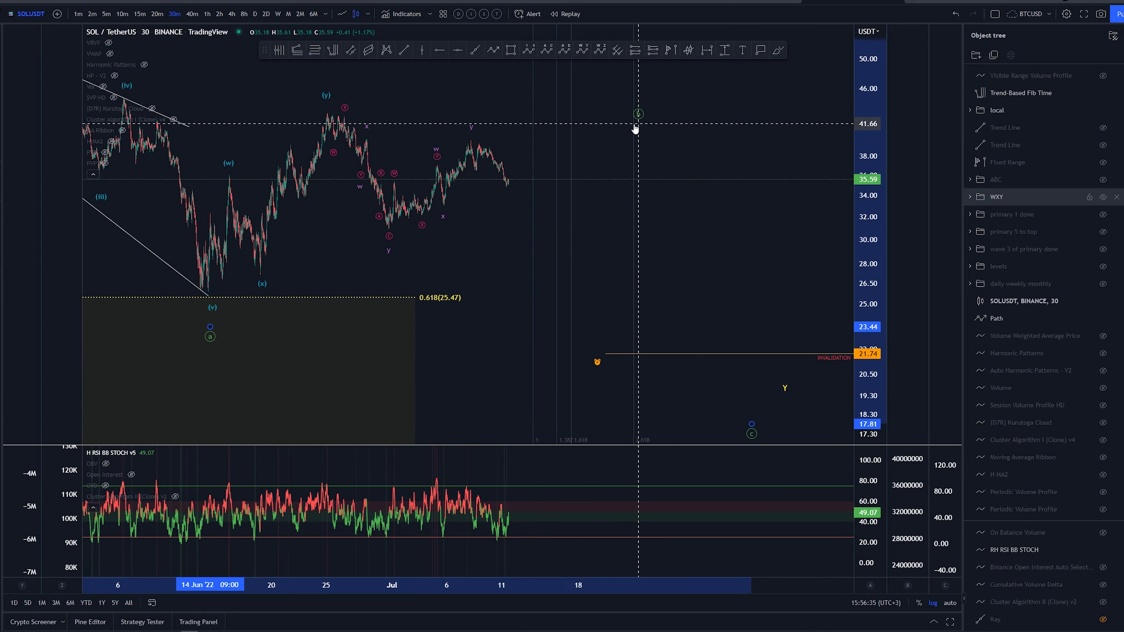
left_click_drag(635, 126, 631, 126)
mouse_move(710, 130)
left_mouse_down()
mouse_move(771, 141)
mouse_move(718, 96)
left_mouse_up()
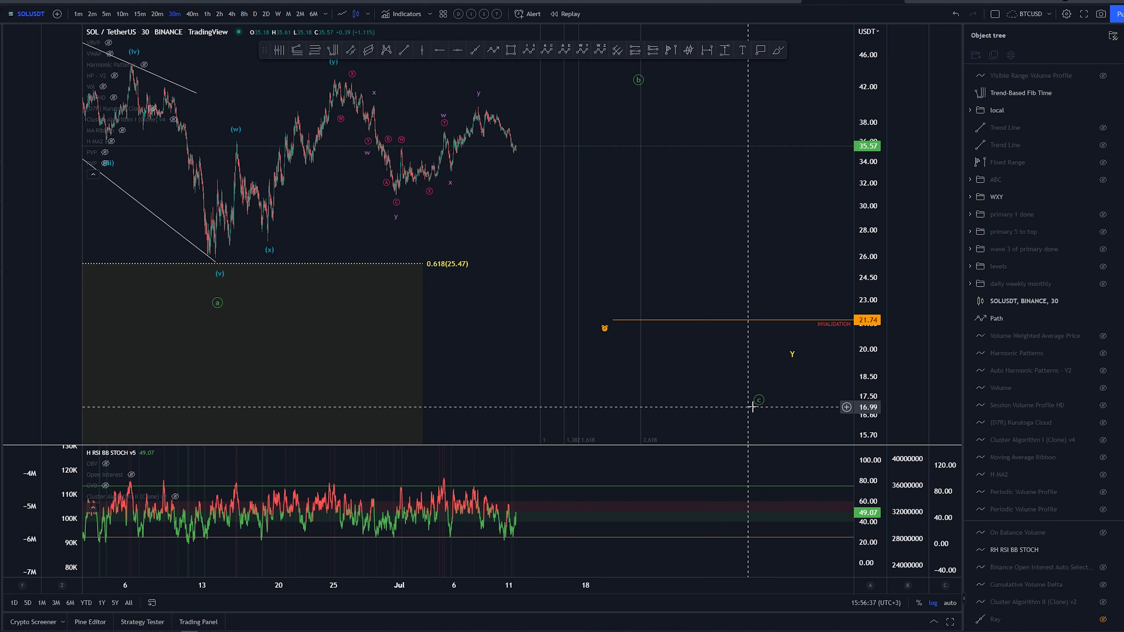
left_click_drag(765, 201, 775, 224)
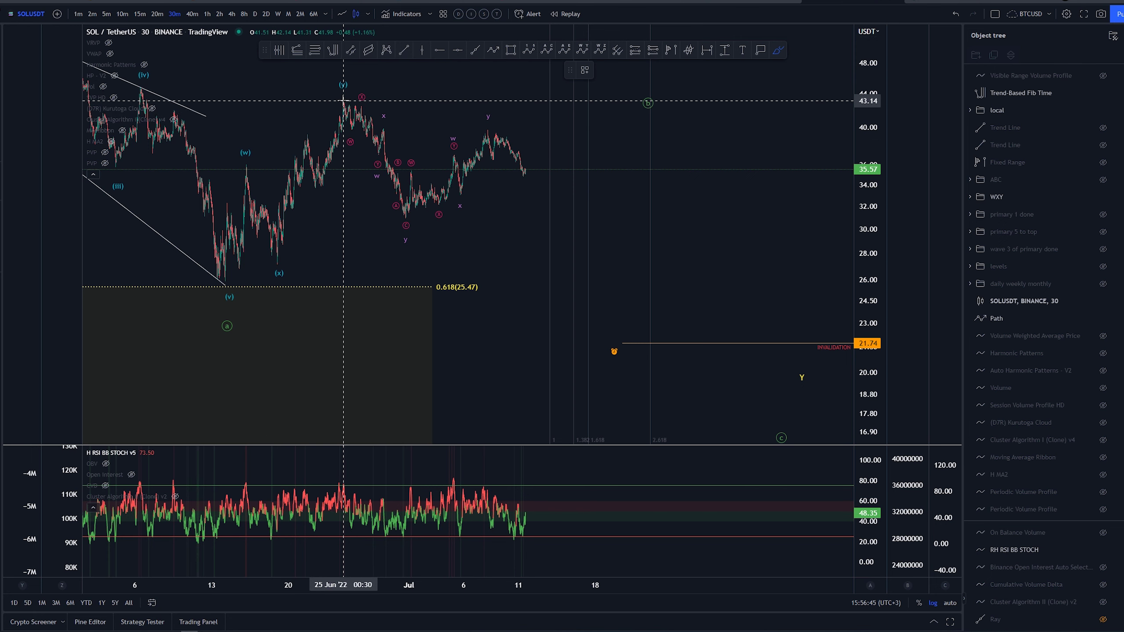
Sketch freehand paths and loops along the price swings, undoing every stroke.
mouse_move(343, 101)
left_mouse_down()
mouse_move(364, 106)
mouse_move(407, 216)
mouse_move(522, 182)
left_mouse_up()
key("ctrl+z")
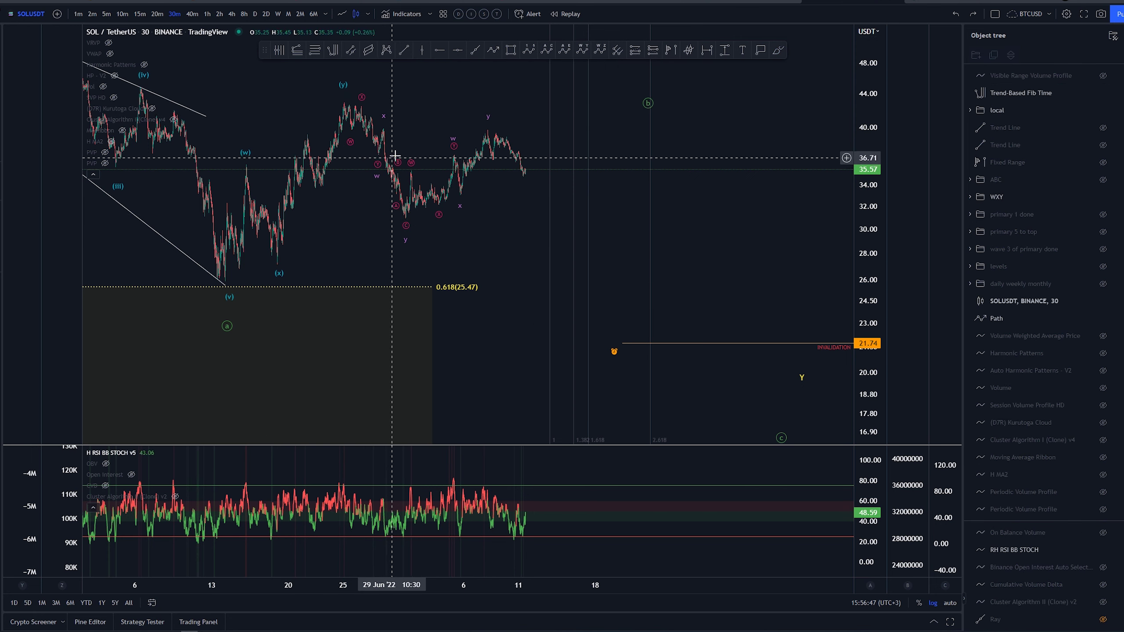
scroll(415, 168, "up", 2)
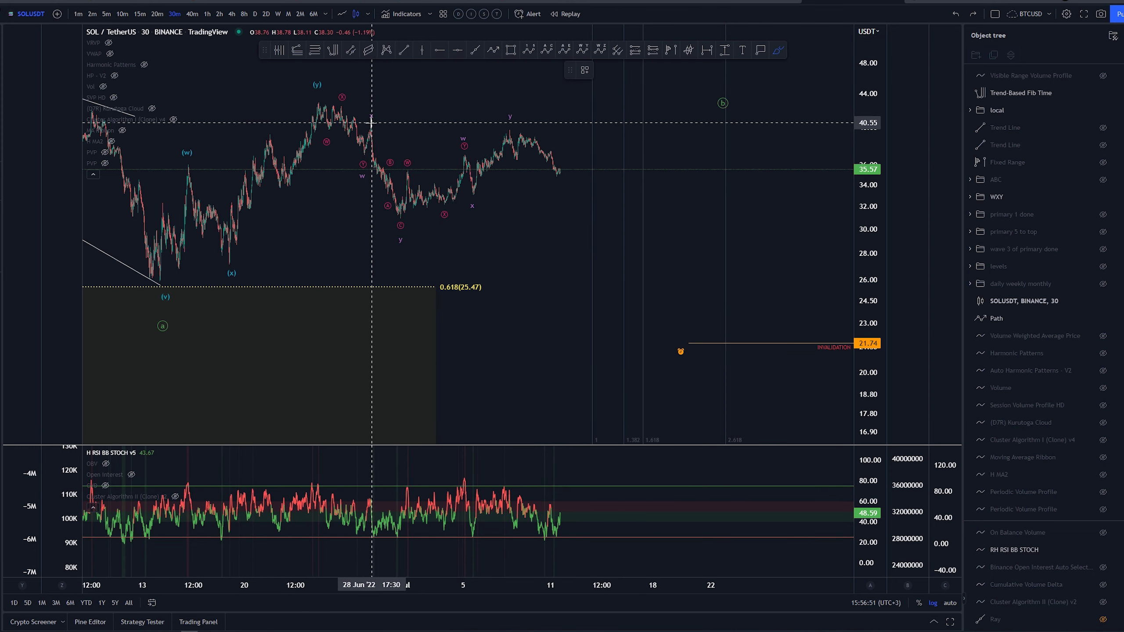
mouse_move(372, 123)
left_mouse_down()
mouse_move(370, 114)
mouse_move(324, 122)
mouse_move(343, 103)
left_mouse_up()
key("ctrl+z")
scroll(315, 117, "up", 5)
key("ctrl+z")
key("ctrl+z")
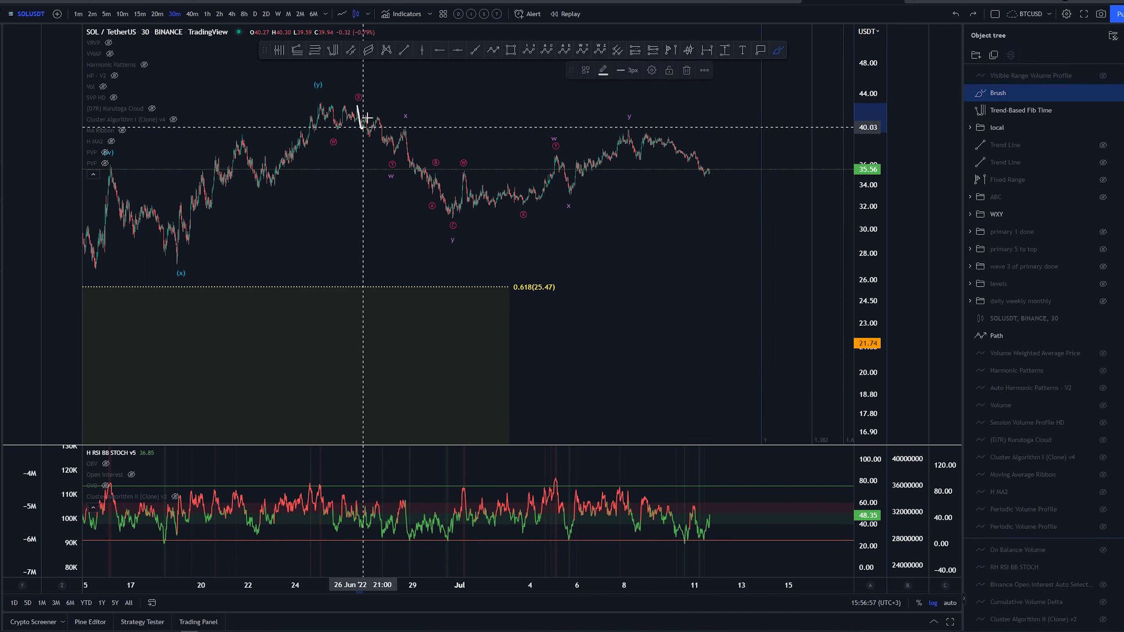
Try brush strokes down from the x wave high, undo each, and cancel brush drawing.
key("ctrl+z")
mouse_move(369, 137)
left_mouse_down()
mouse_move(380, 116)
mouse_move(406, 130)
mouse_move(431, 193)
mouse_move(438, 177)
left_mouse_up()
key("ctrl+z")
key("ctrl+z")
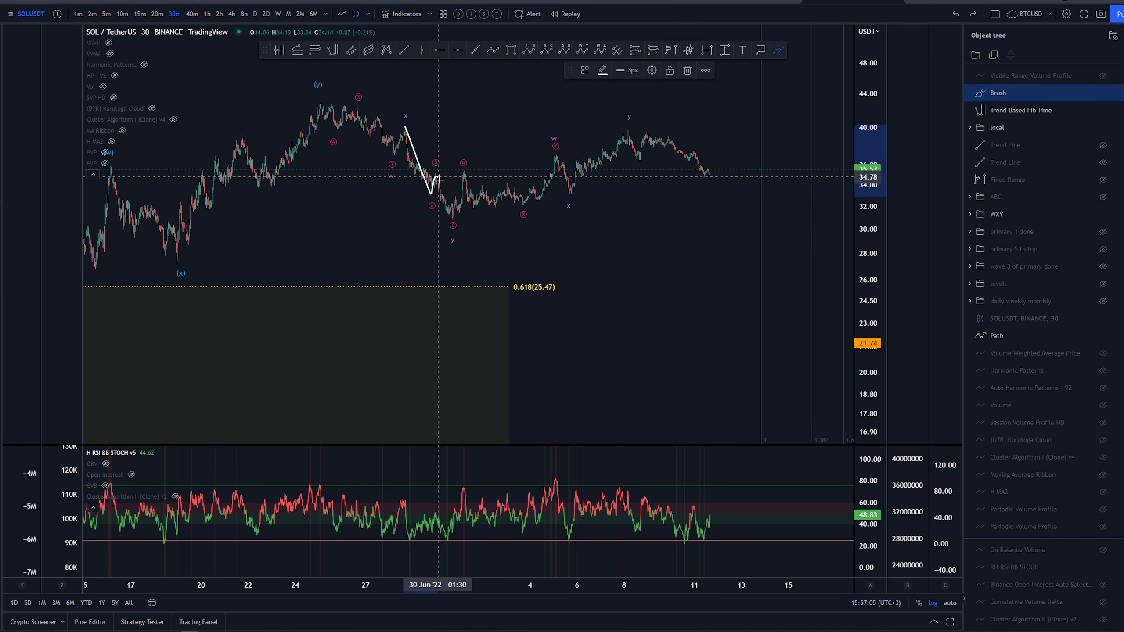
key("ctrl+z")
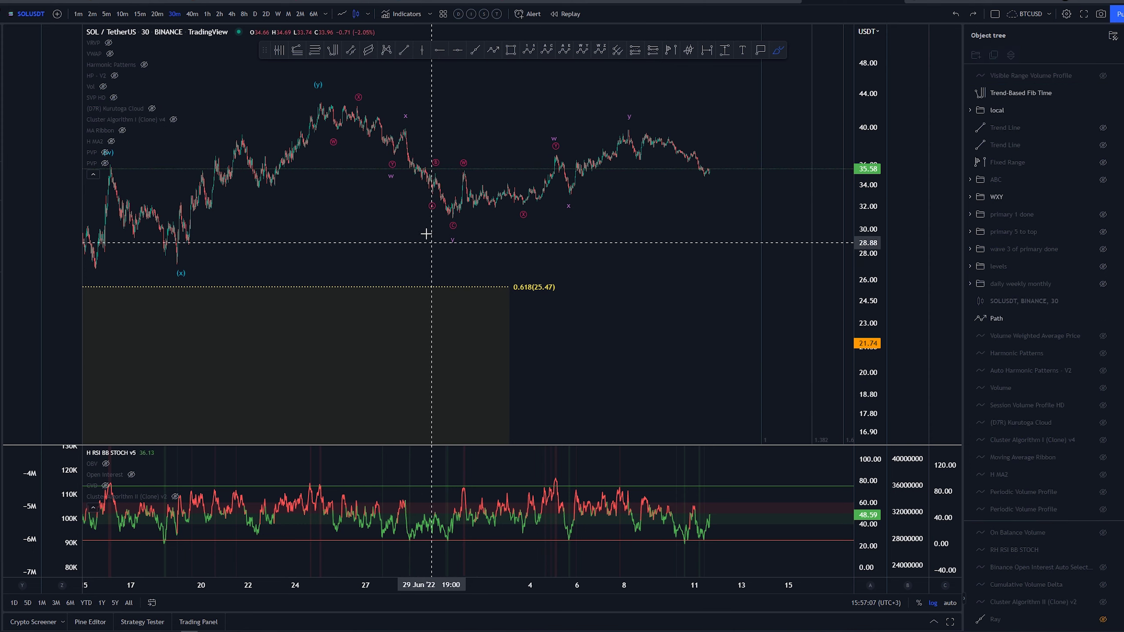
mouse_move(406, 128)
left_mouse_down()
mouse_move(436, 186)
mouse_move(435, 168)
left_mouse_up()
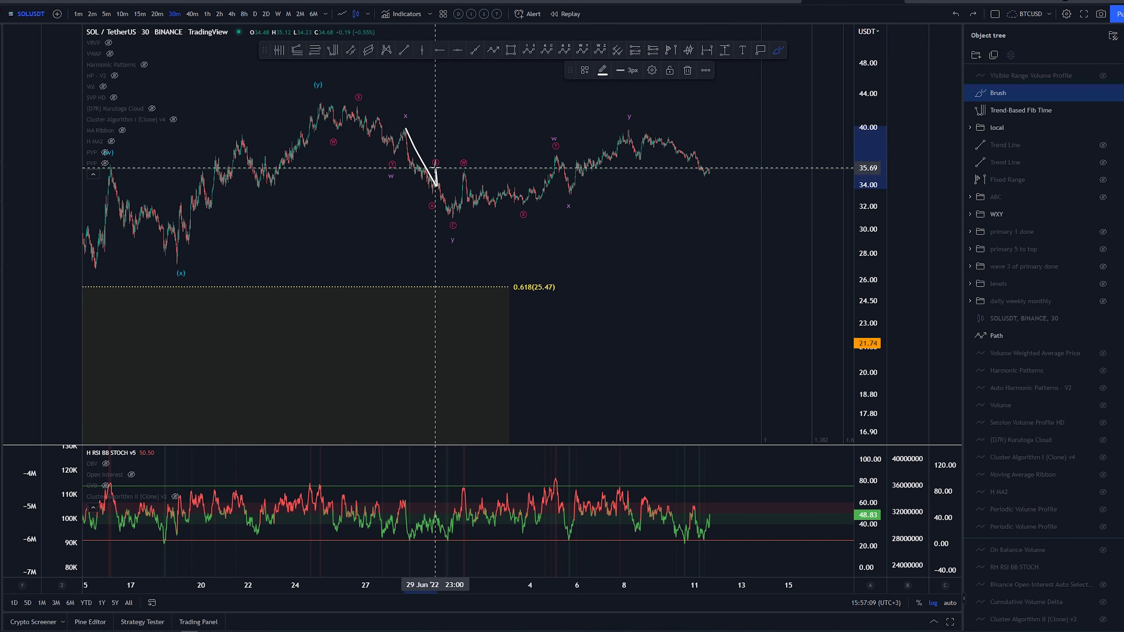
key("ctrl+z")
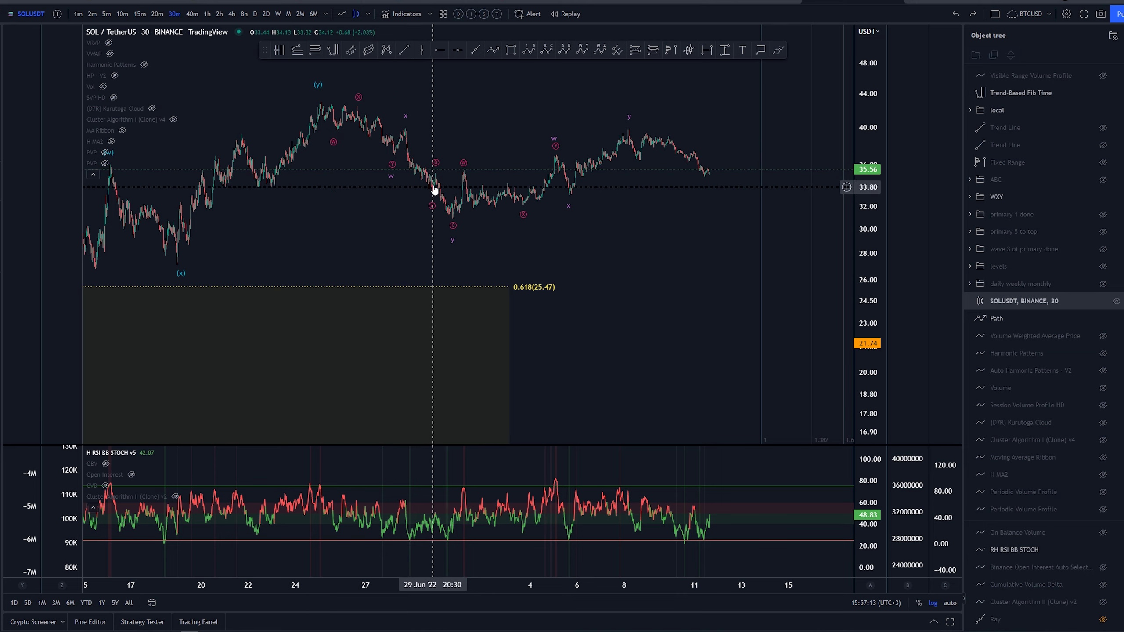
left_click(778, 50)
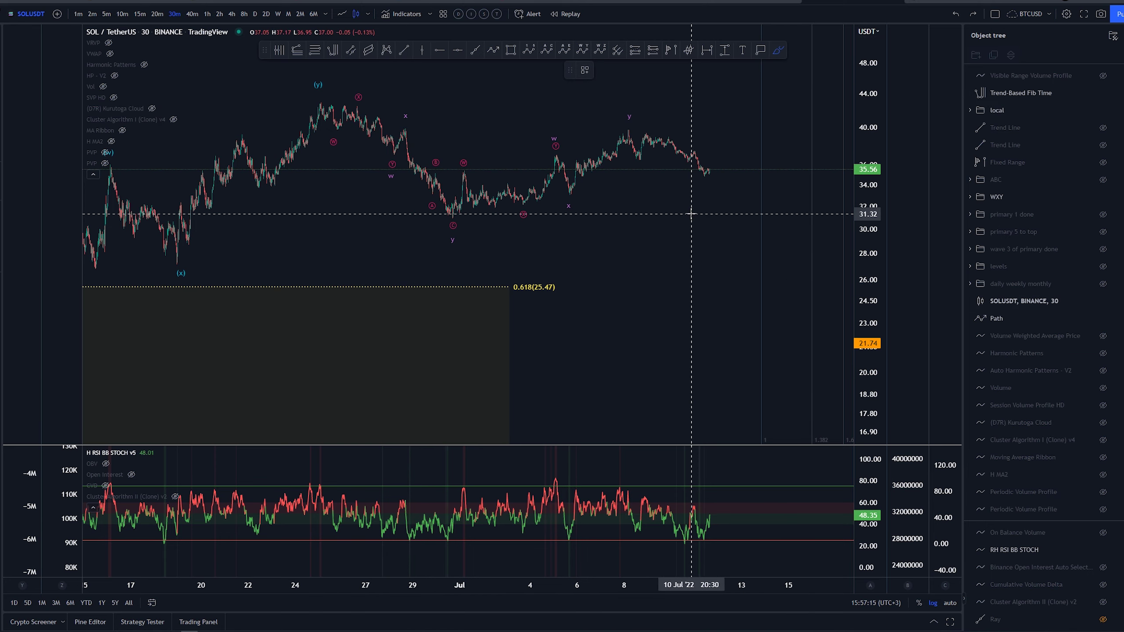
key("Escape")
scroll(694, 219, "down", 7)
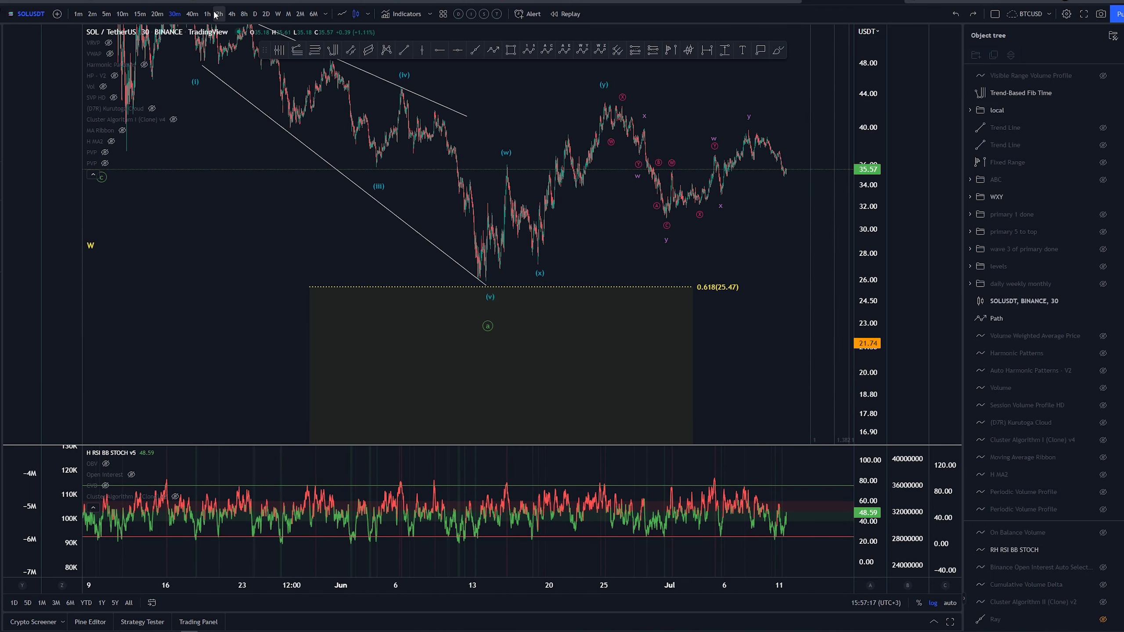
Switch SOL/USDT to the 2-hour timeframe and zoom the time axis out.
left_click(218, 14)
scroll(655, 216, "up", 5)
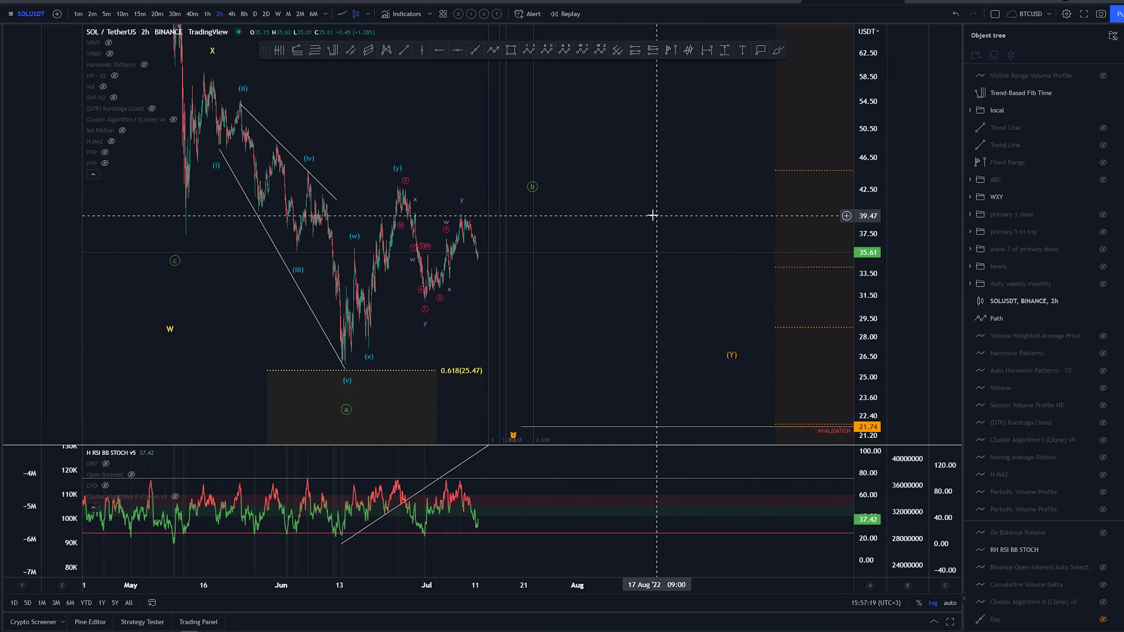
scroll(725, 208, "up", 3)
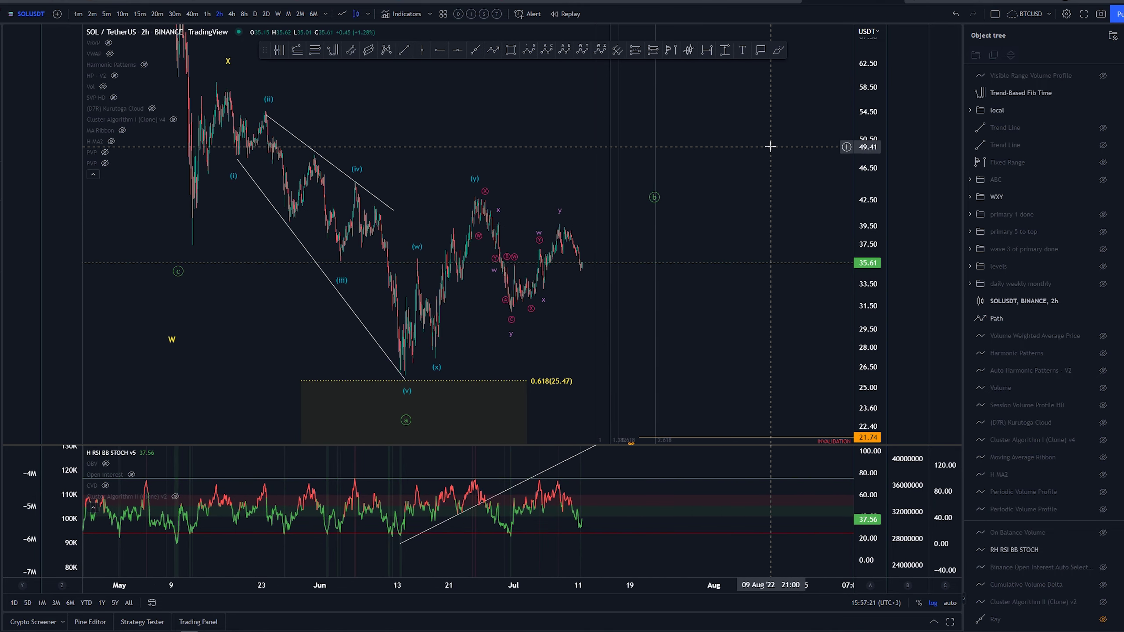
scroll(792, 248, "down", 2)
scroll(486, 176, "down", 2)
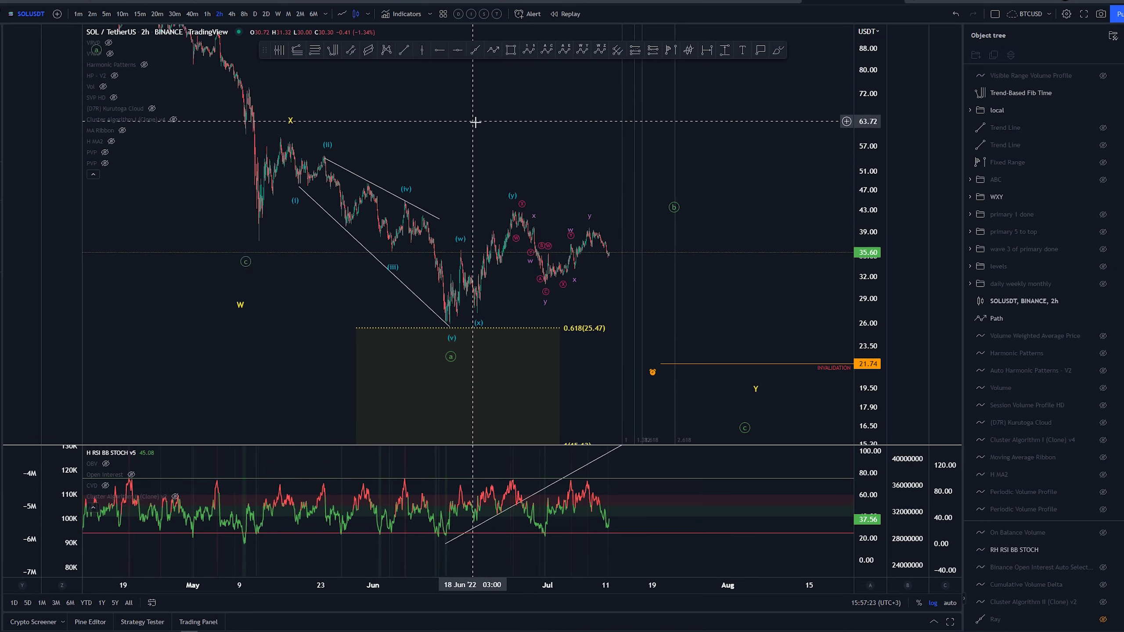
scroll(475, 122, "down", 2)
Compress the price scale and pan to show the earlier highs, the 1 (15.13) target and invalidation line.
left_click_drag(865, 107, 859, 238)
scroll(757, 186, "down", 4)
left_click_drag(818, 139, 763, 266)
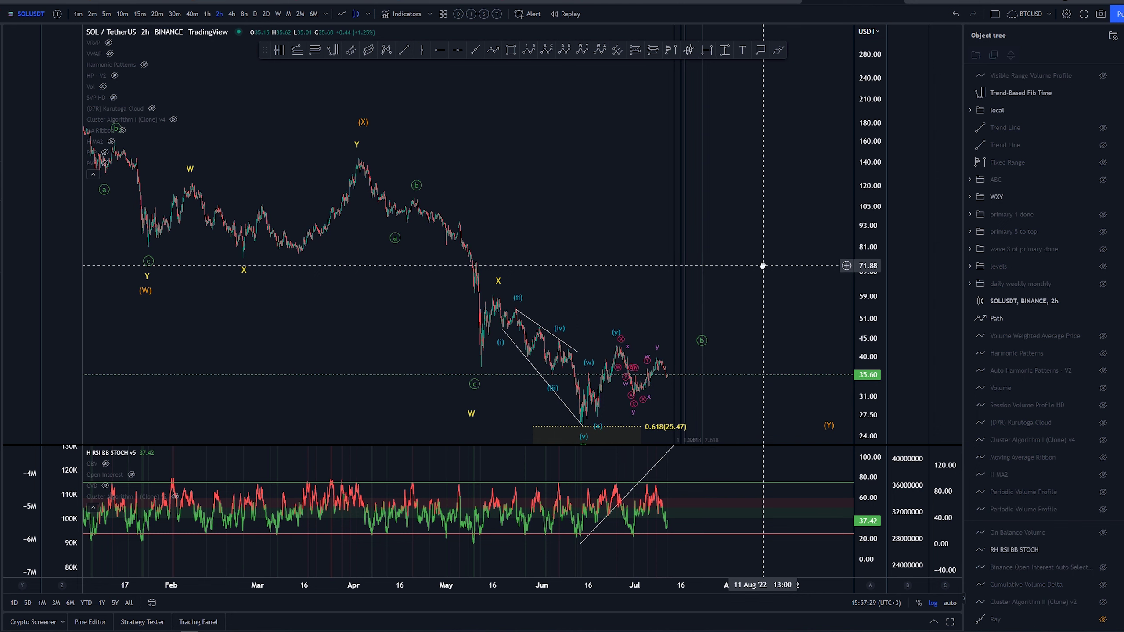
left_click_drag(770, 251, 779, 118)
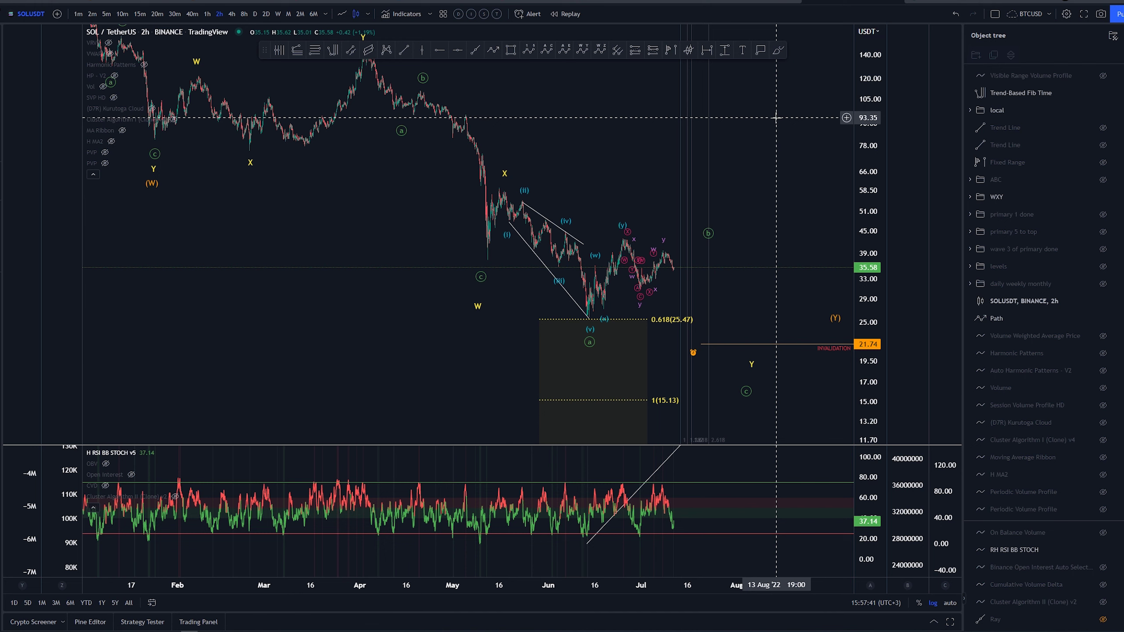
left_click_drag(571, 169, 497, 153)
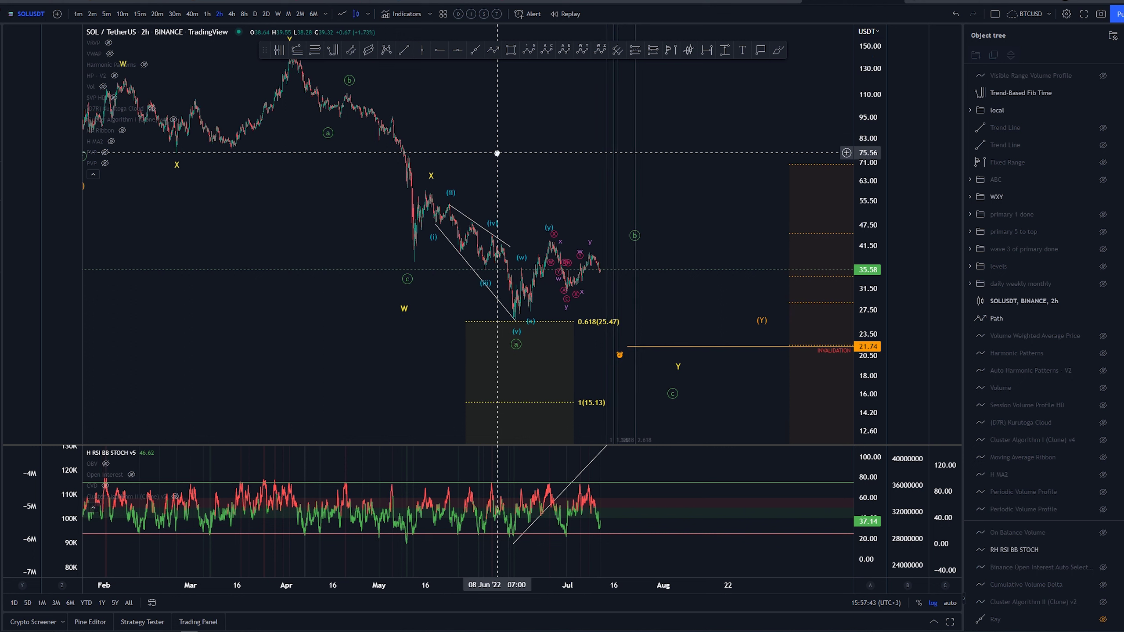